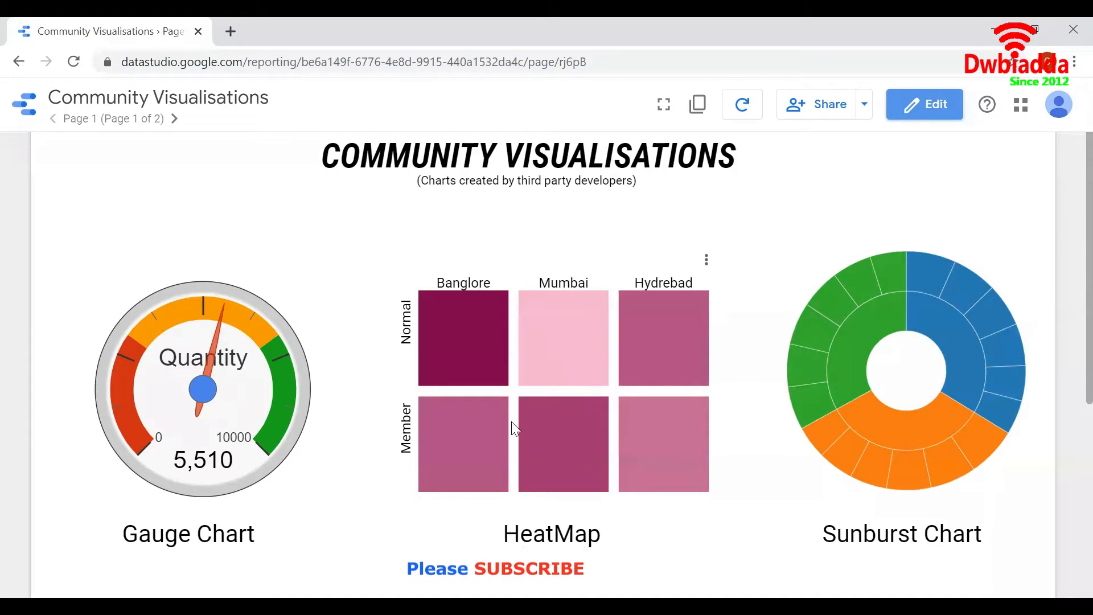
- Examine the heatmap's record counts for each combination of city and customer type
mouse_move(869, 409)
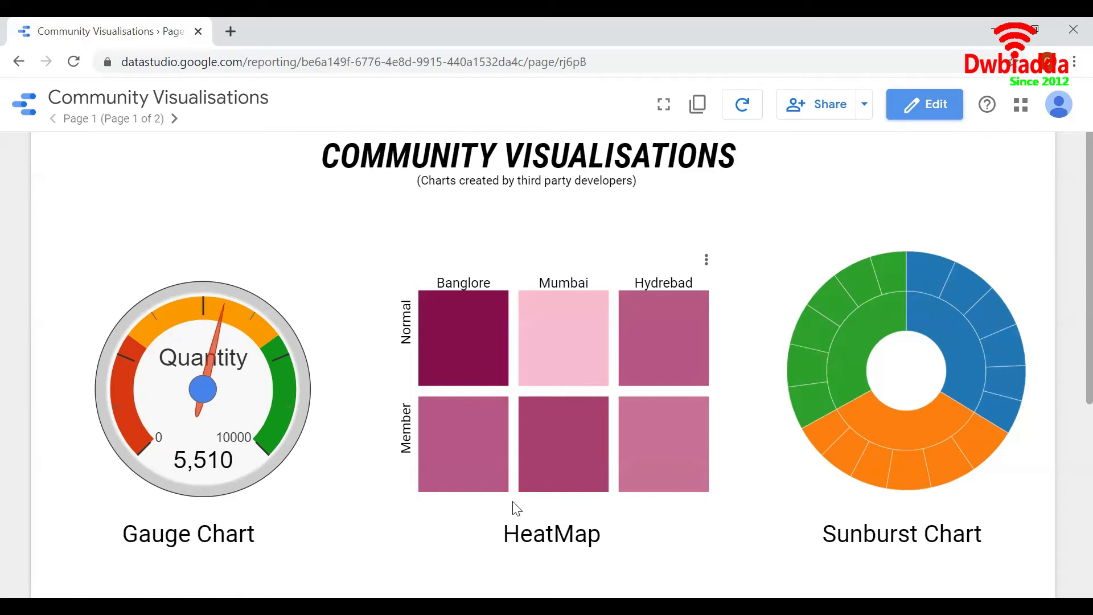
mouse_move(499, 402)
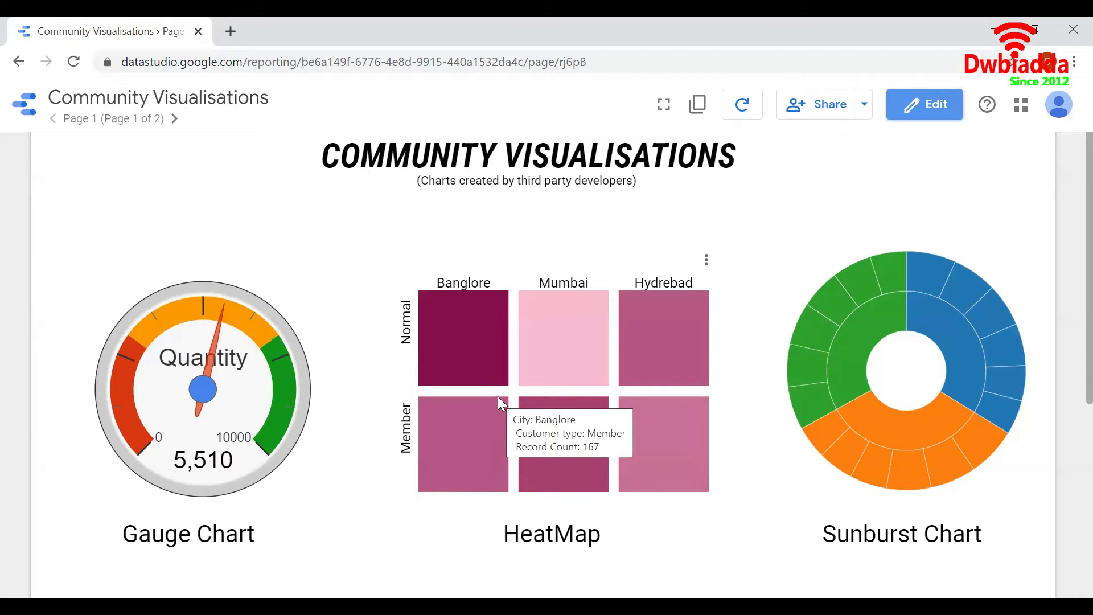
mouse_move(475, 357)
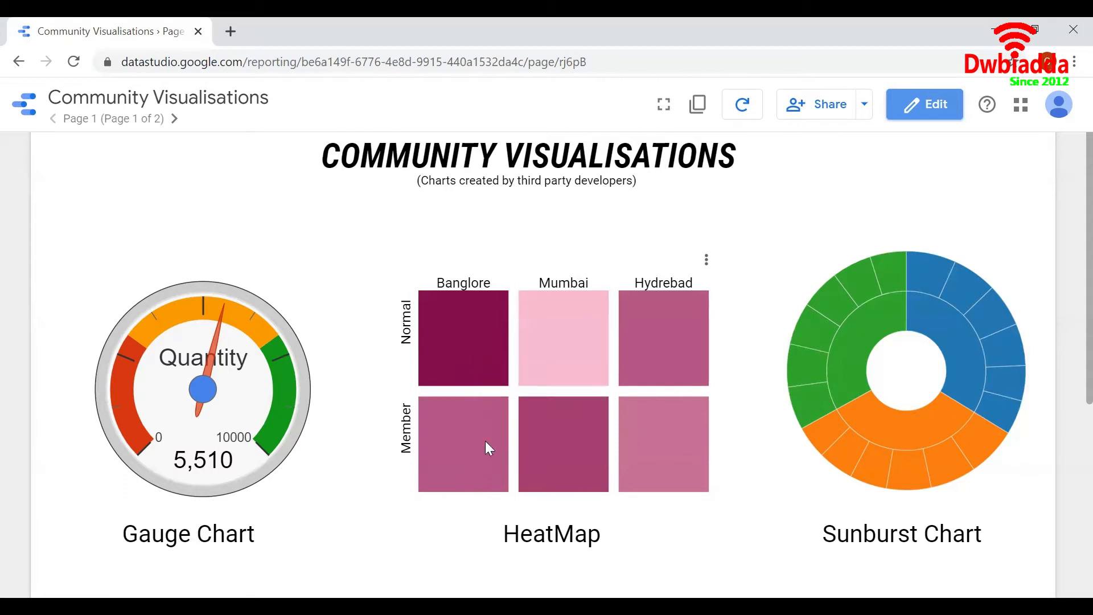
mouse_move(460, 310)
mouse_move(561, 432)
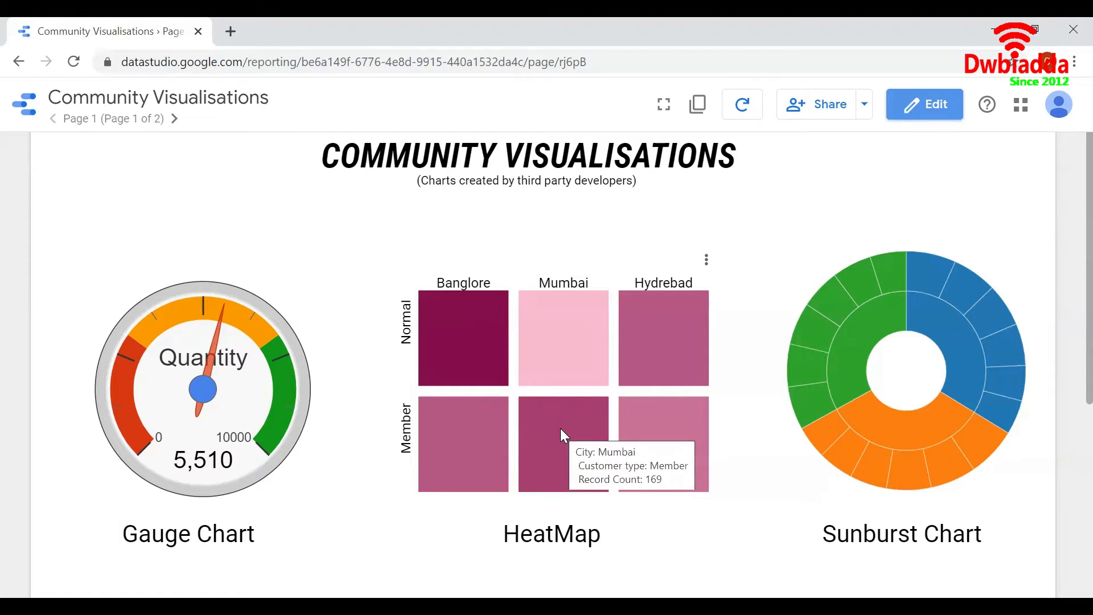
mouse_move(652, 364)
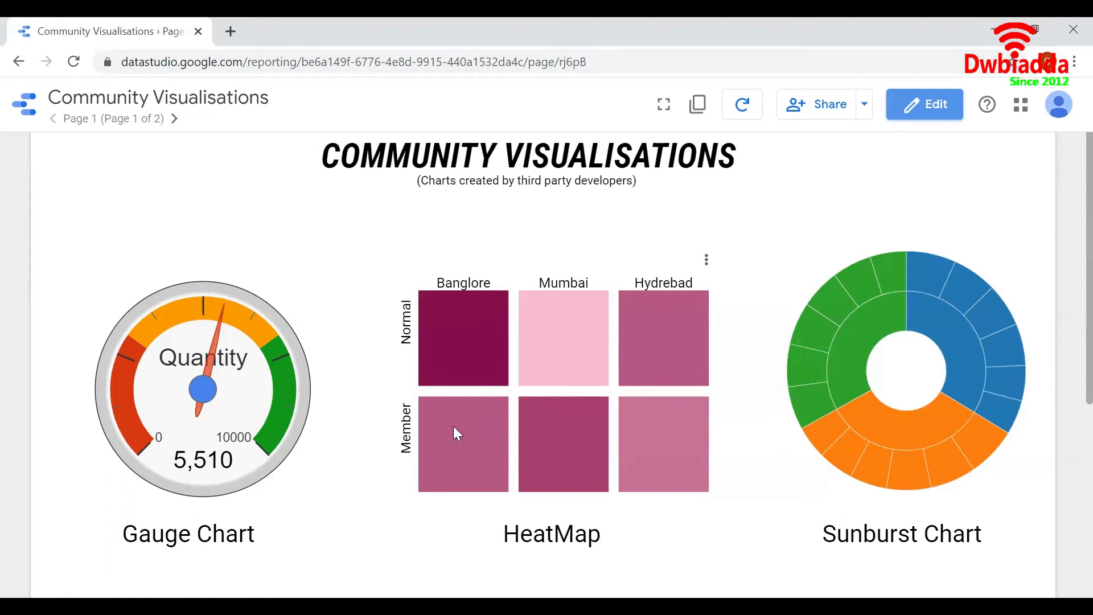
mouse_move(456, 431)
mouse_move(653, 425)
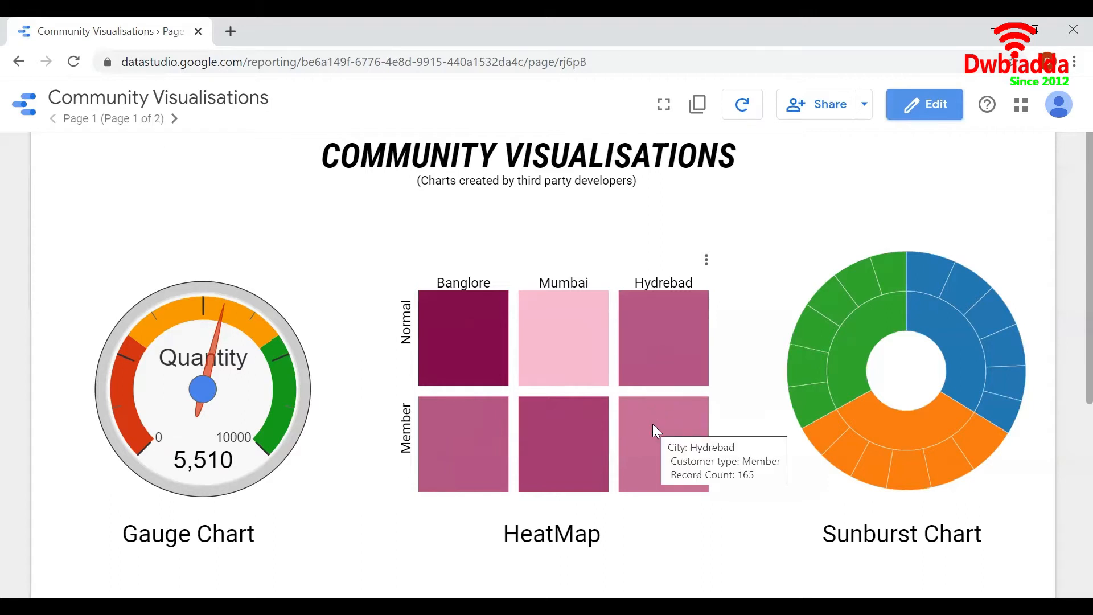
mouse_move(571, 365)
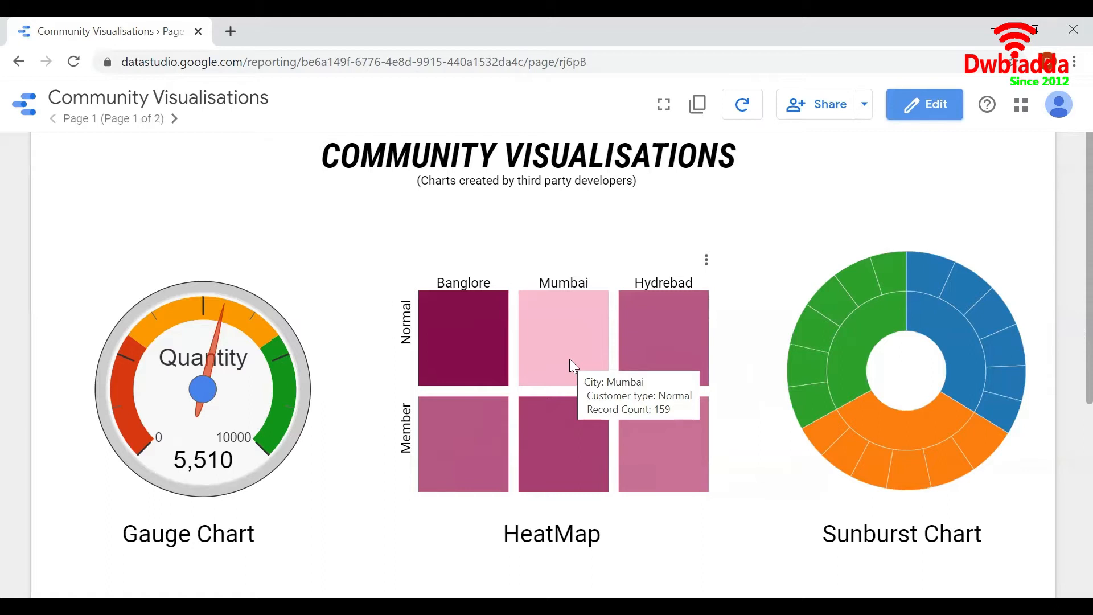
mouse_move(456, 351)
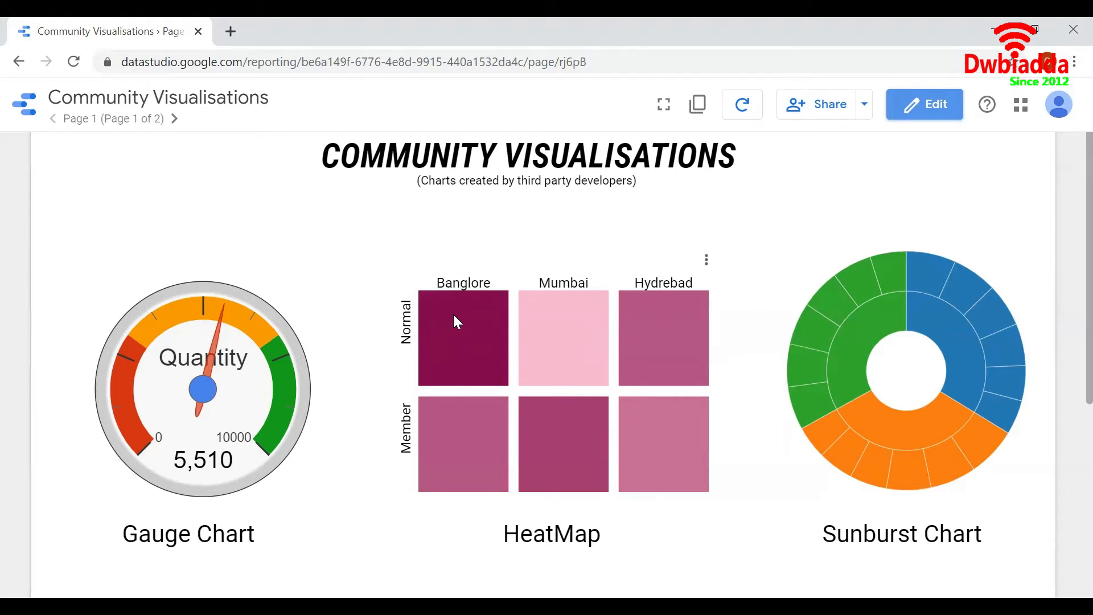
mouse_move(454, 317)
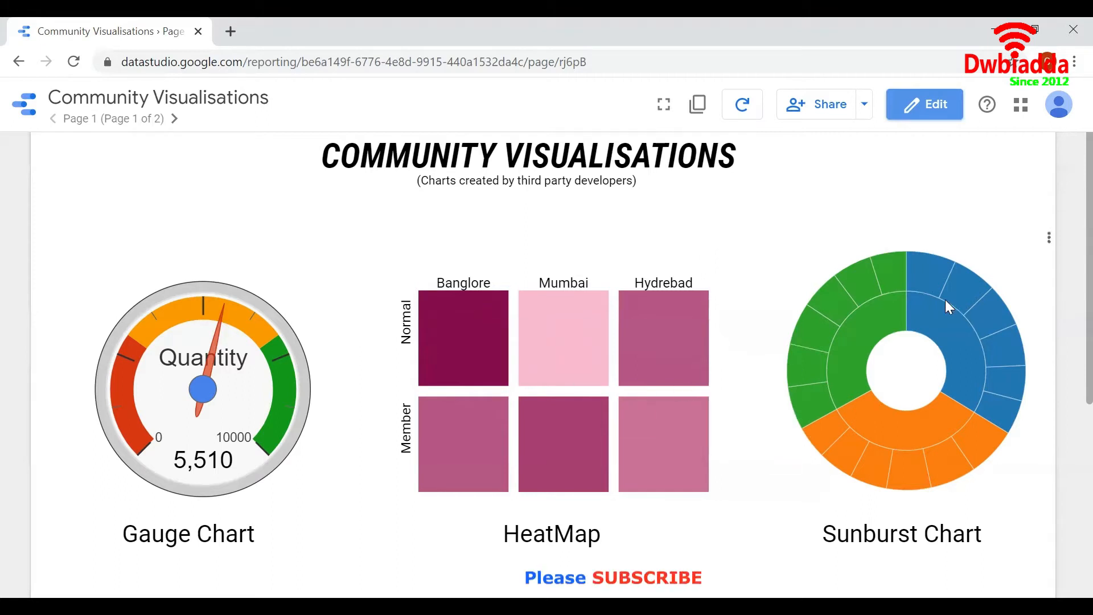
- Examine the sunburst chart's values for the city segments and their product line subdivisions
mouse_move(946, 303)
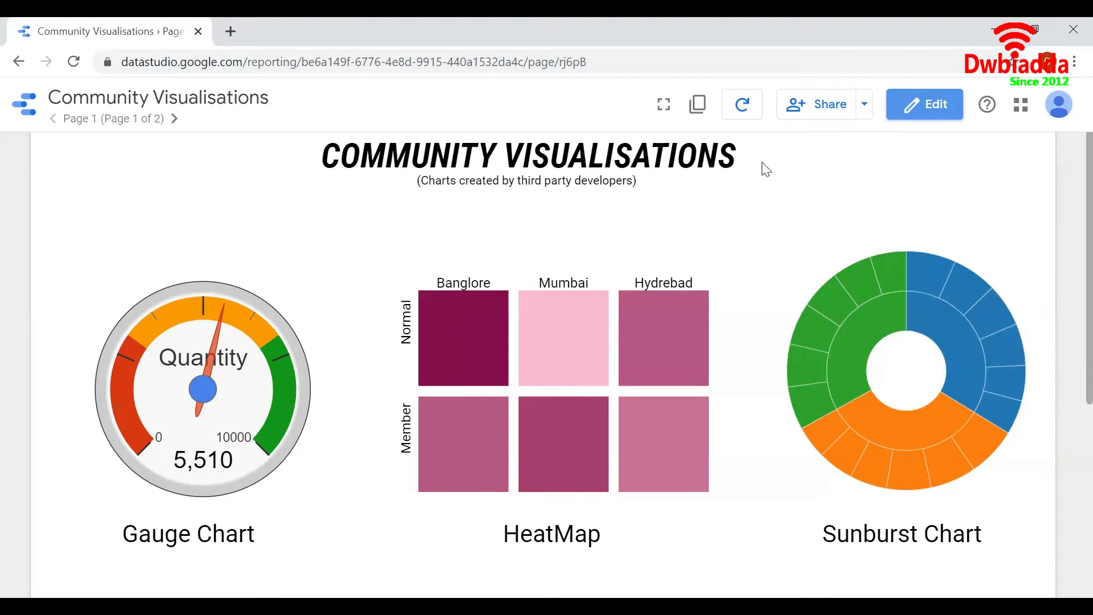
mouse_move(869, 334)
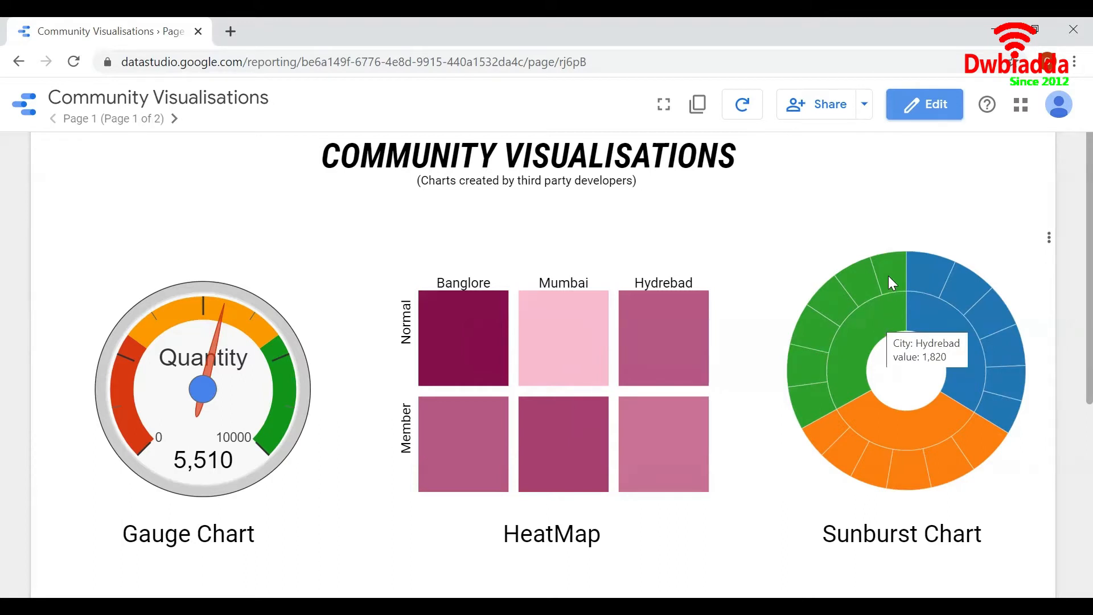
mouse_move(888, 277)
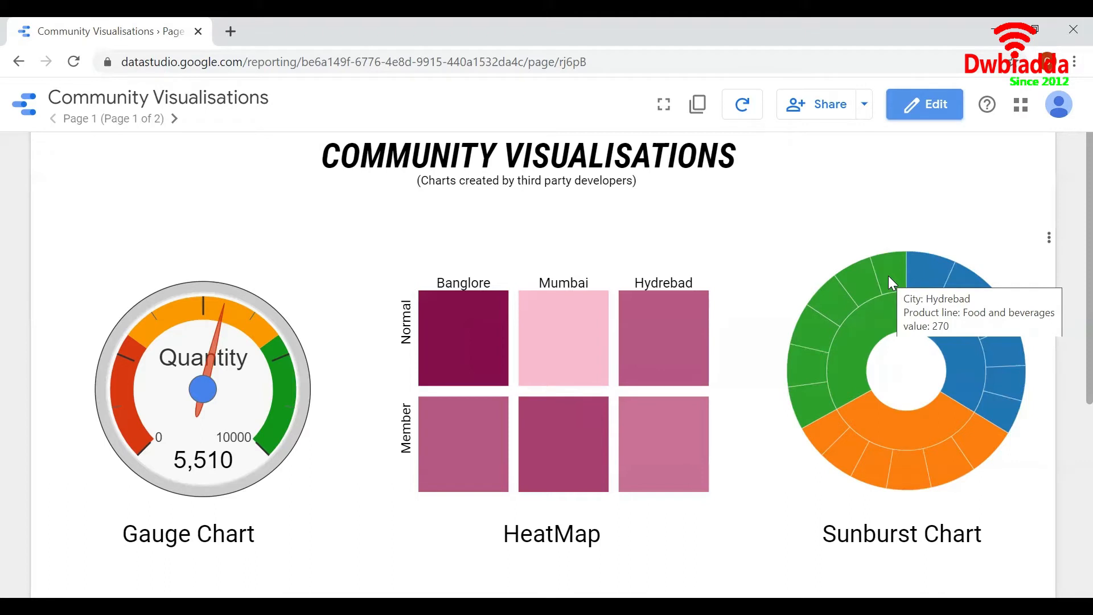
mouse_move(969, 356)
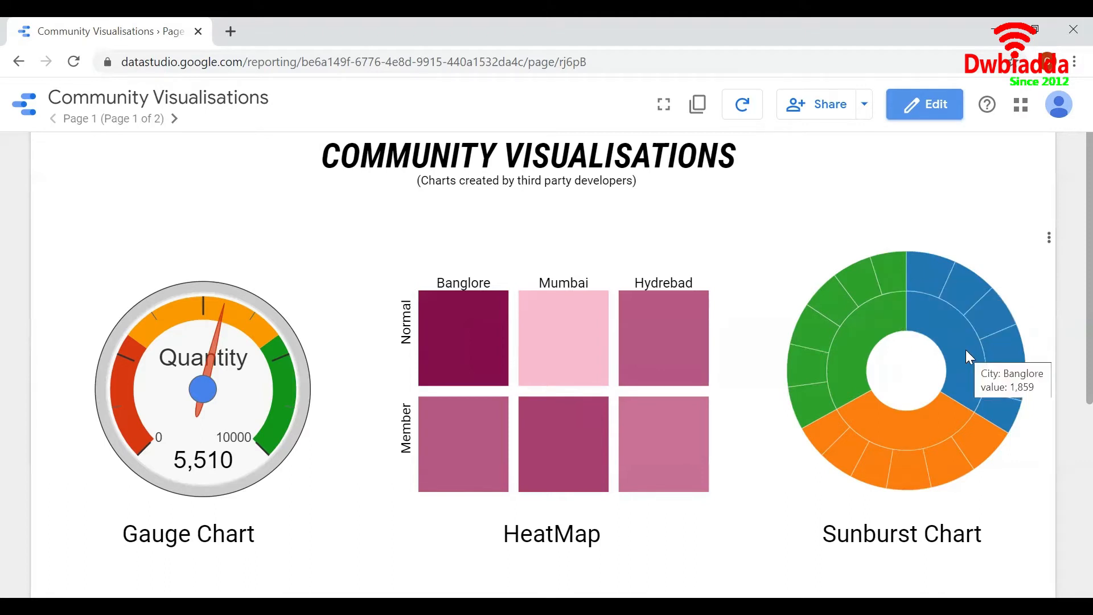
mouse_move(907, 430)
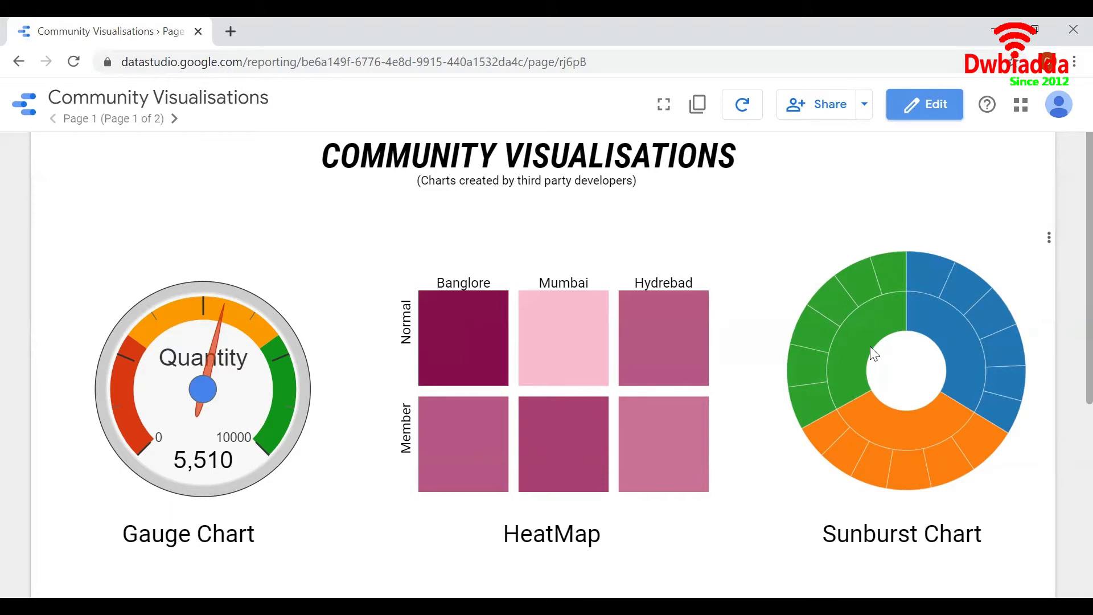
- Switch the report to edit mode and go to the blank Page 2
left_click(921, 116)
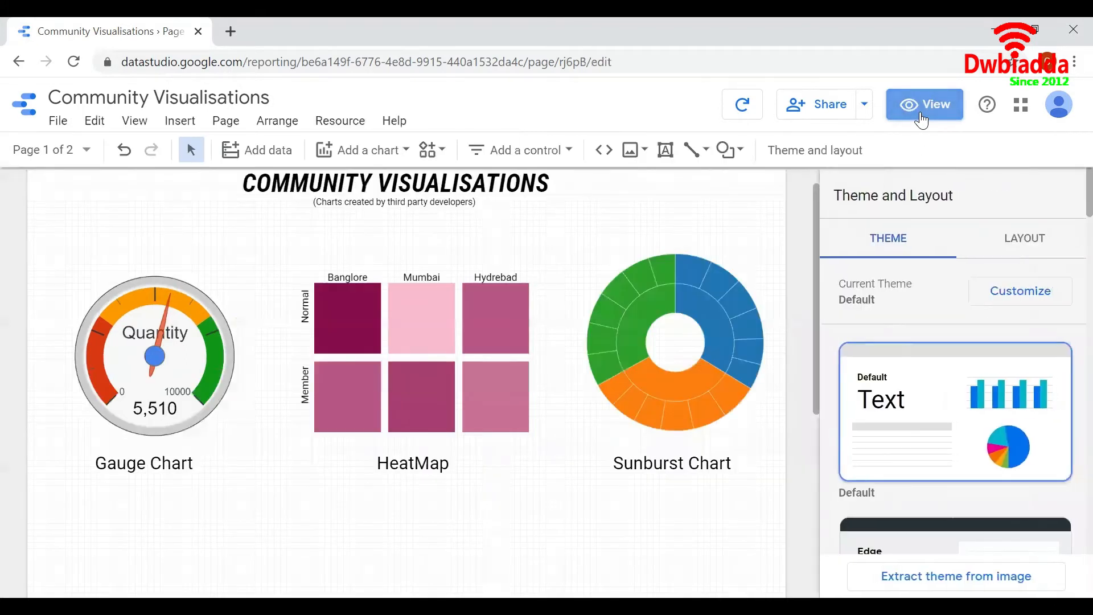
left_click(63, 155)
left_click(71, 262)
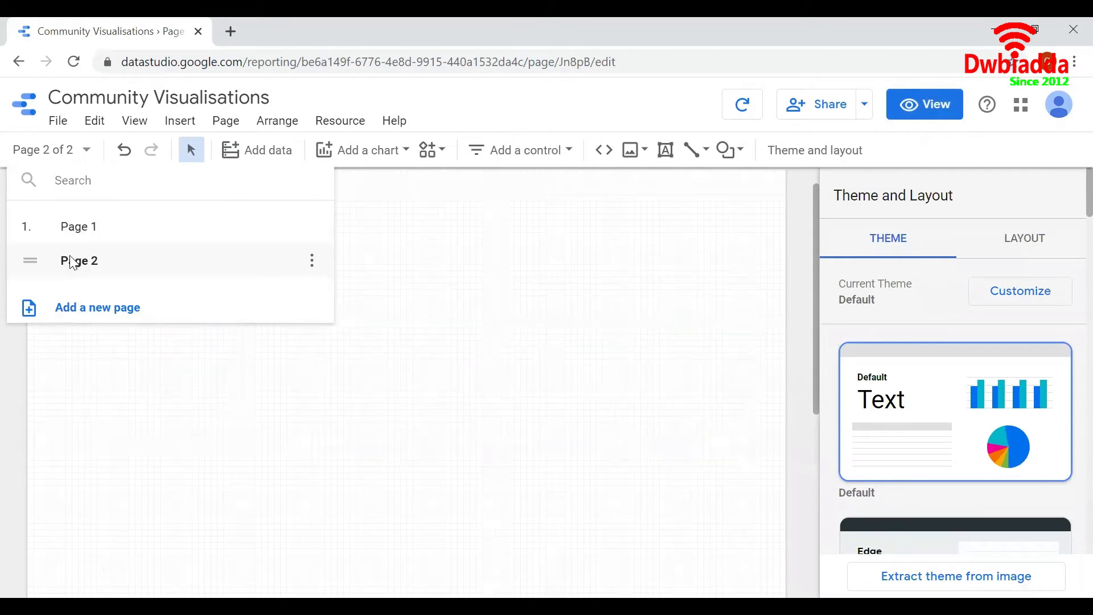
left_click(193, 382)
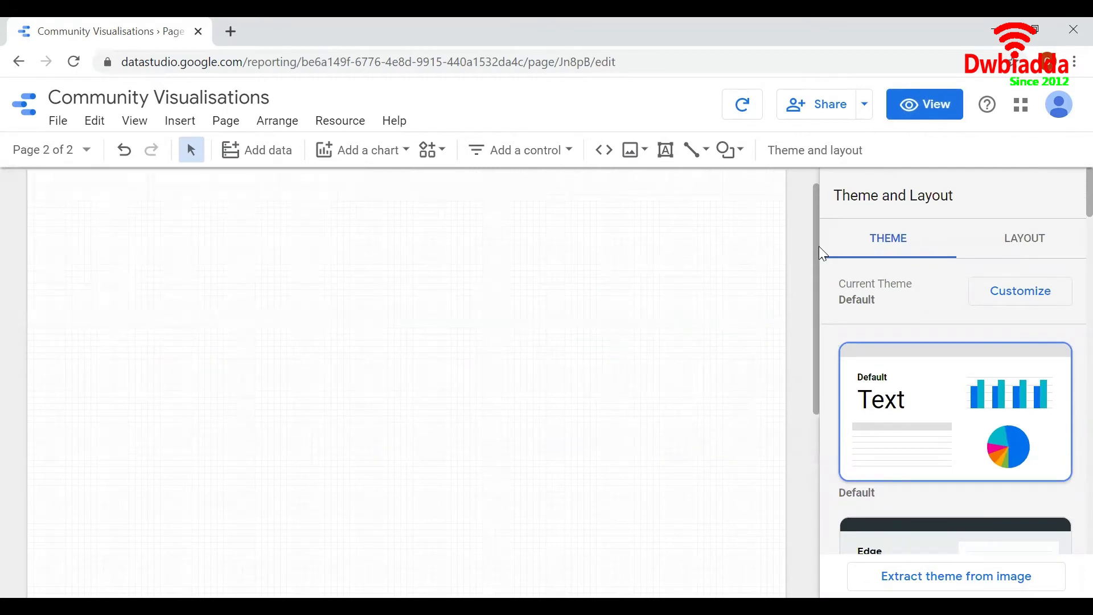
scroll(818, 246, "up", 1)
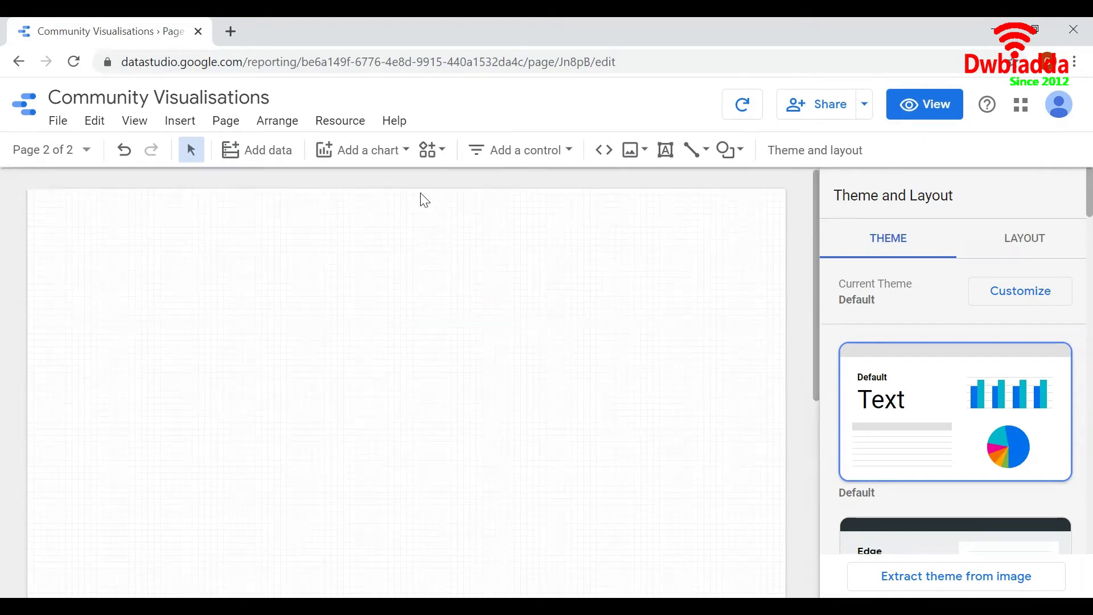
- Add Google's Gauge community visualization near the upper-left corner of the blank page
left_click(436, 152)
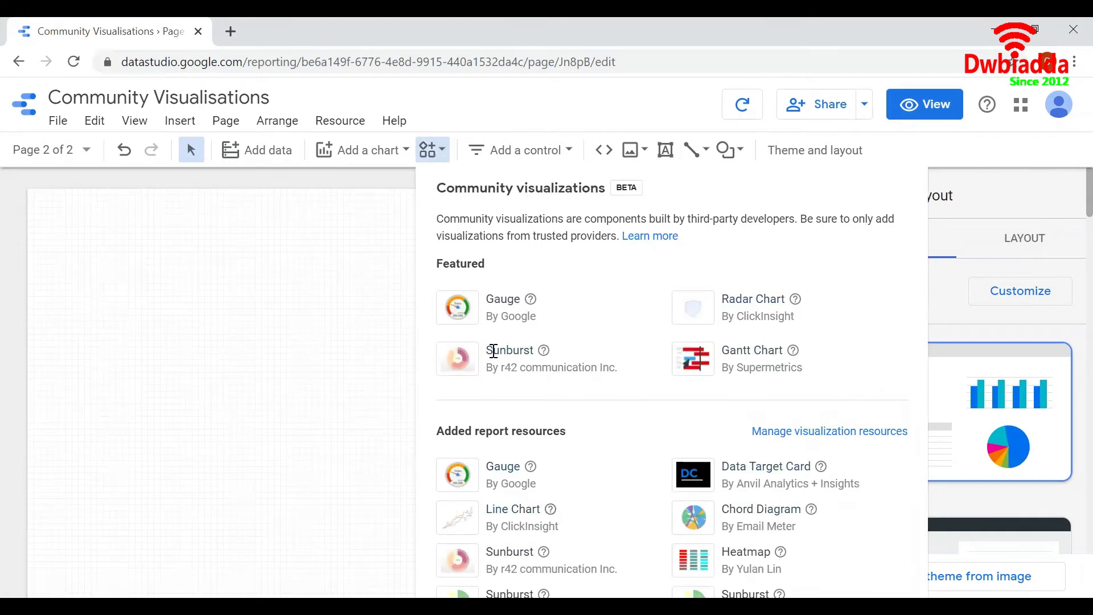
left_click(501, 317)
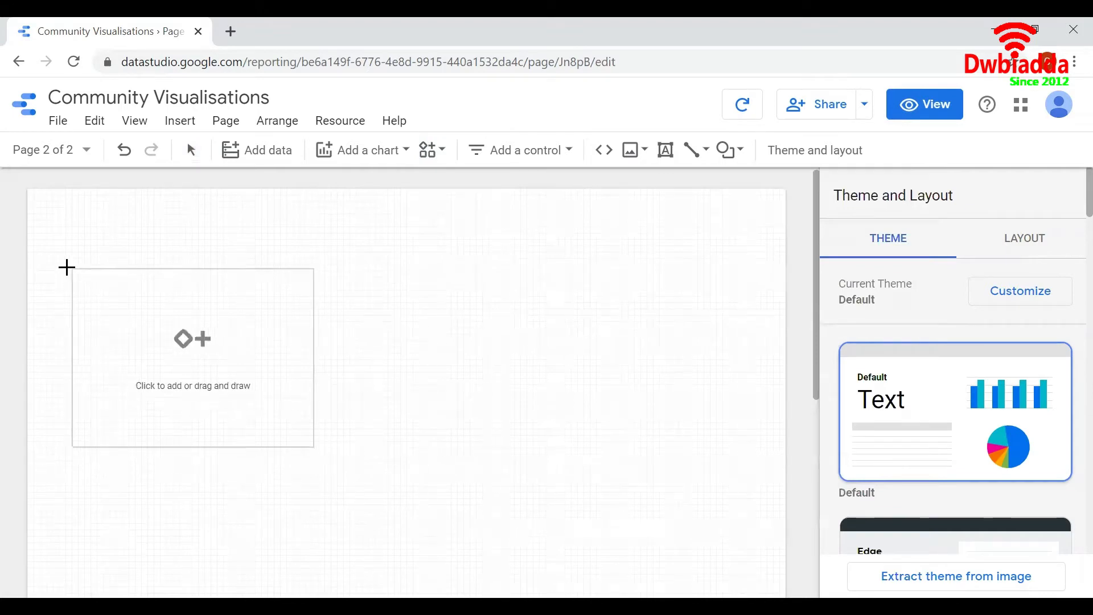
left_click(50, 251)
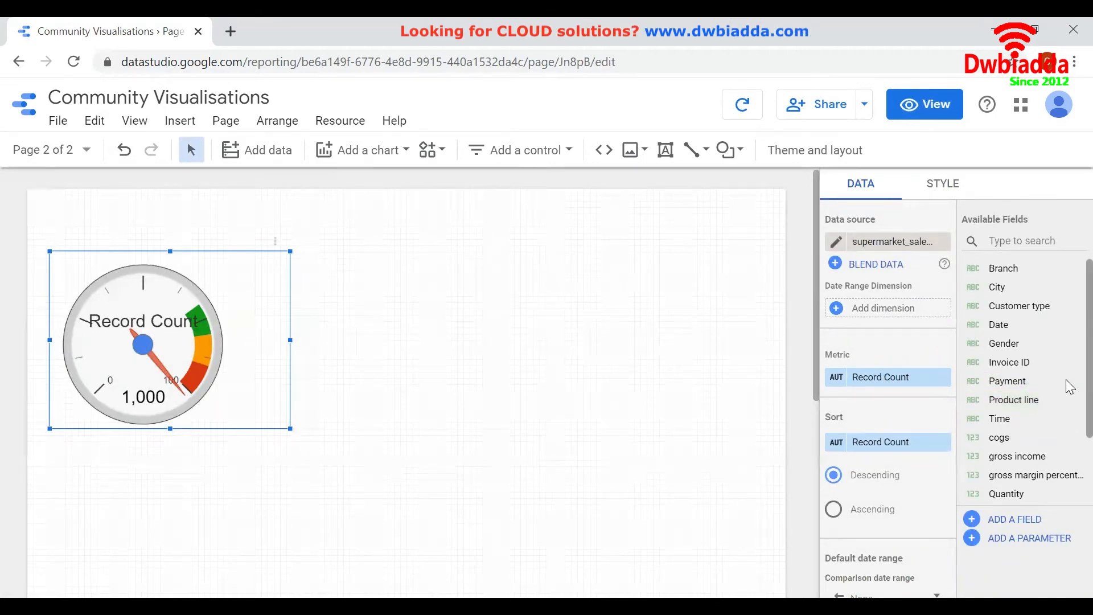
- Replace the gauge's Record Count metric with the Quantity field and review its aggregation options
scroll(1069, 387, "down", 3)
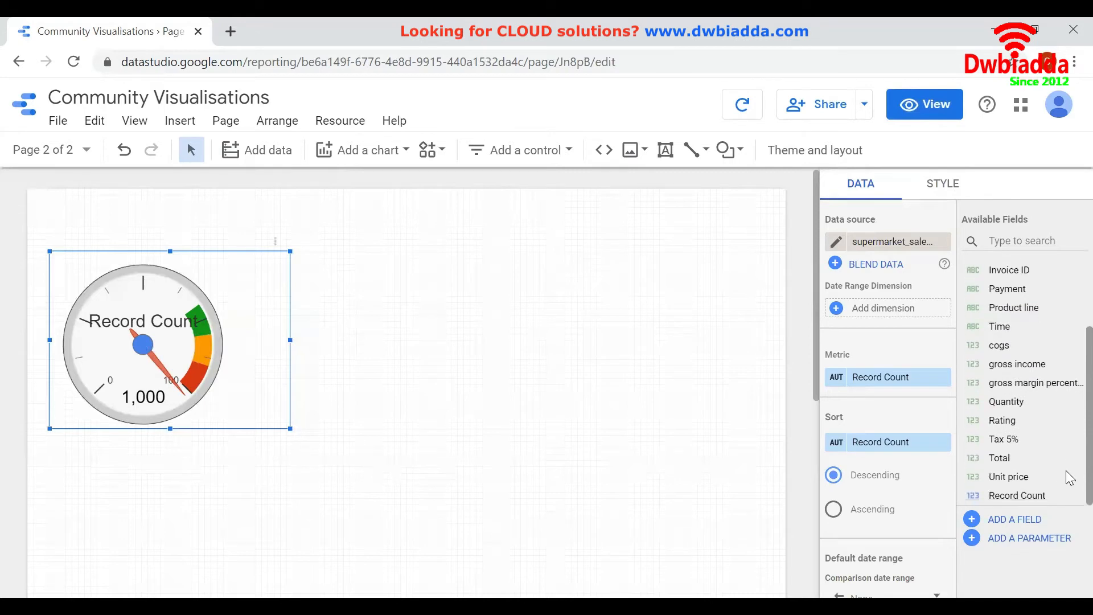
left_click_drag(1046, 407, 882, 379)
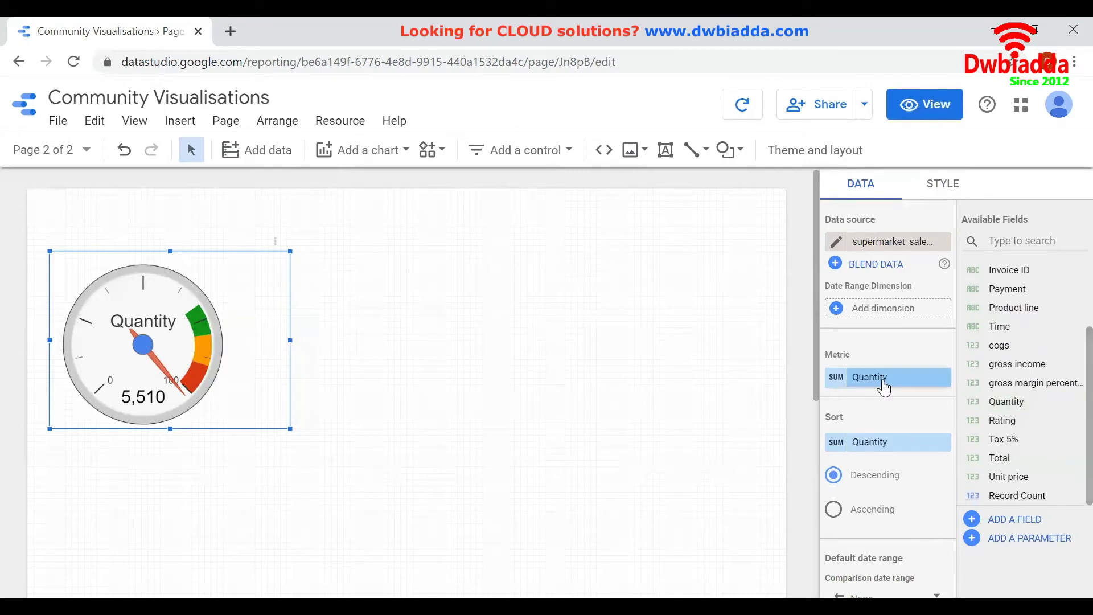
left_click(835, 378)
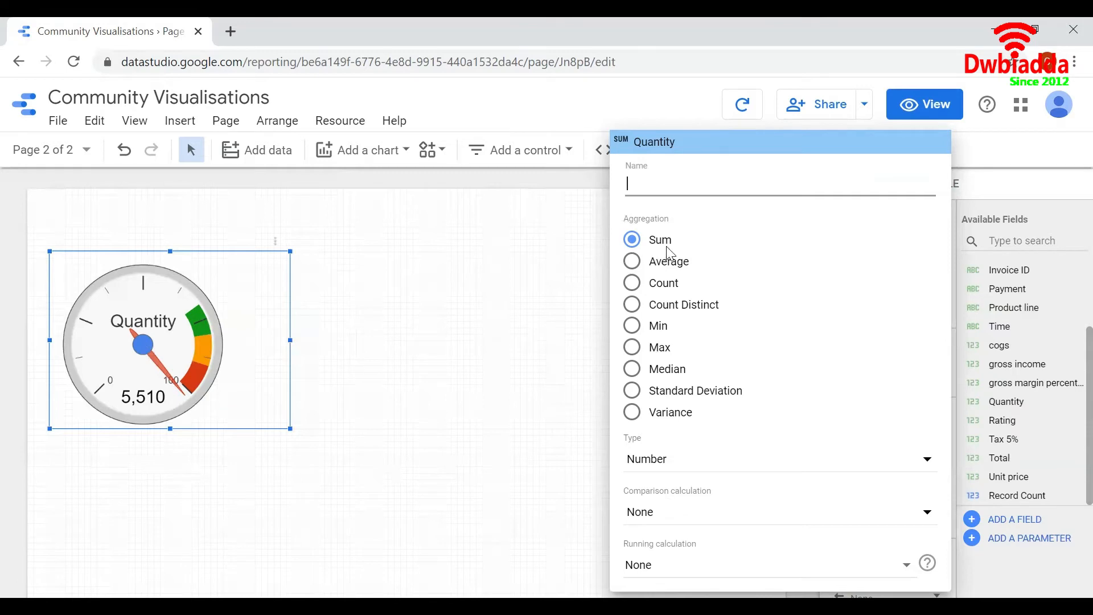
left_click(613, 310)
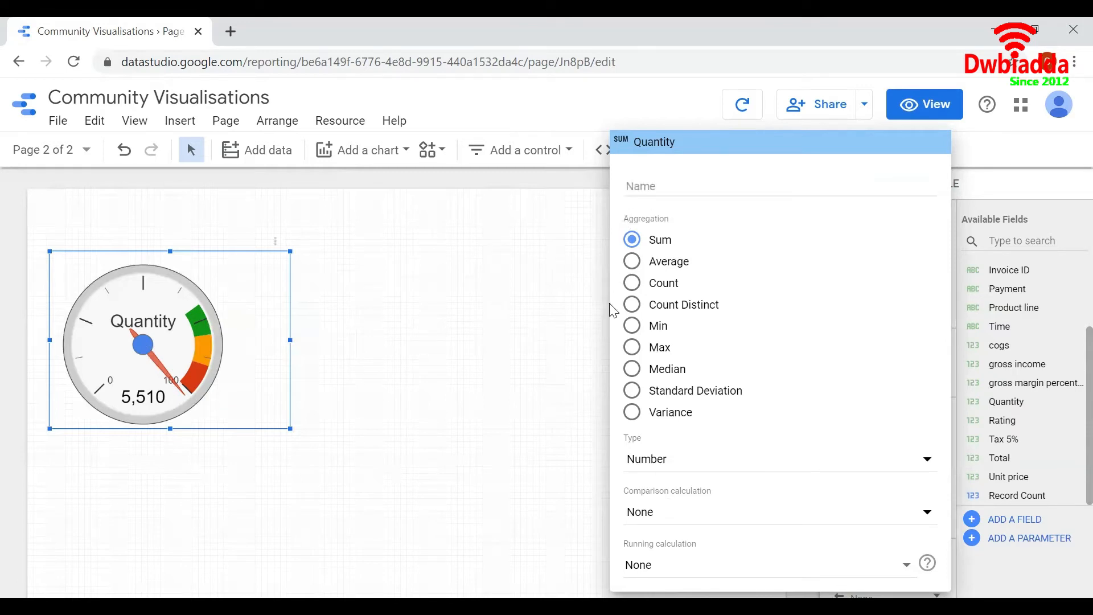
left_click(576, 312)
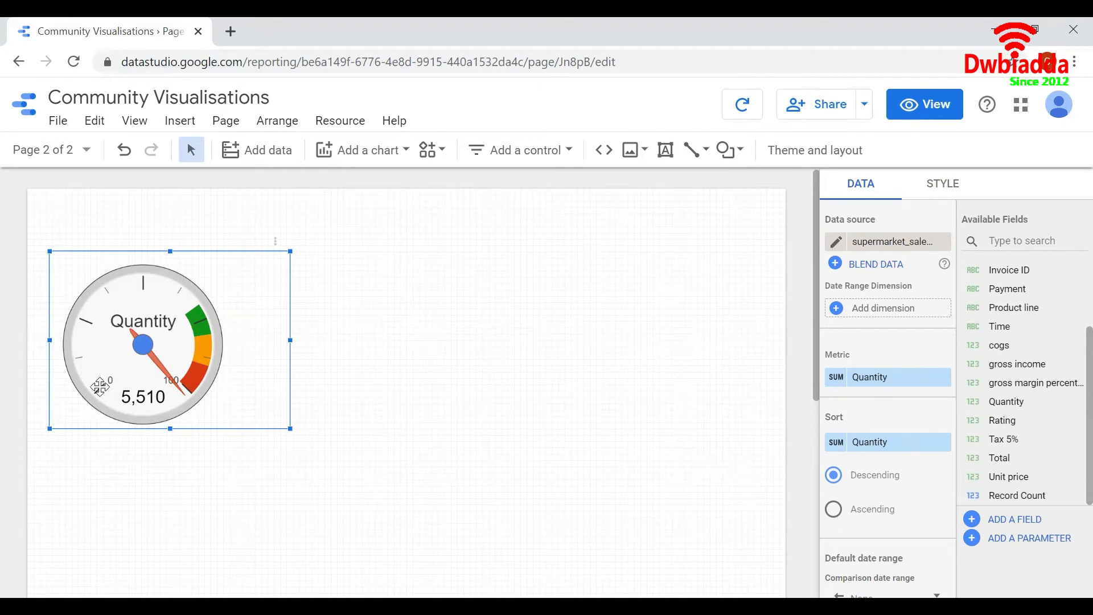
- Set the gauge's maximum value to 10000 in its style settings
left_click(944, 185)
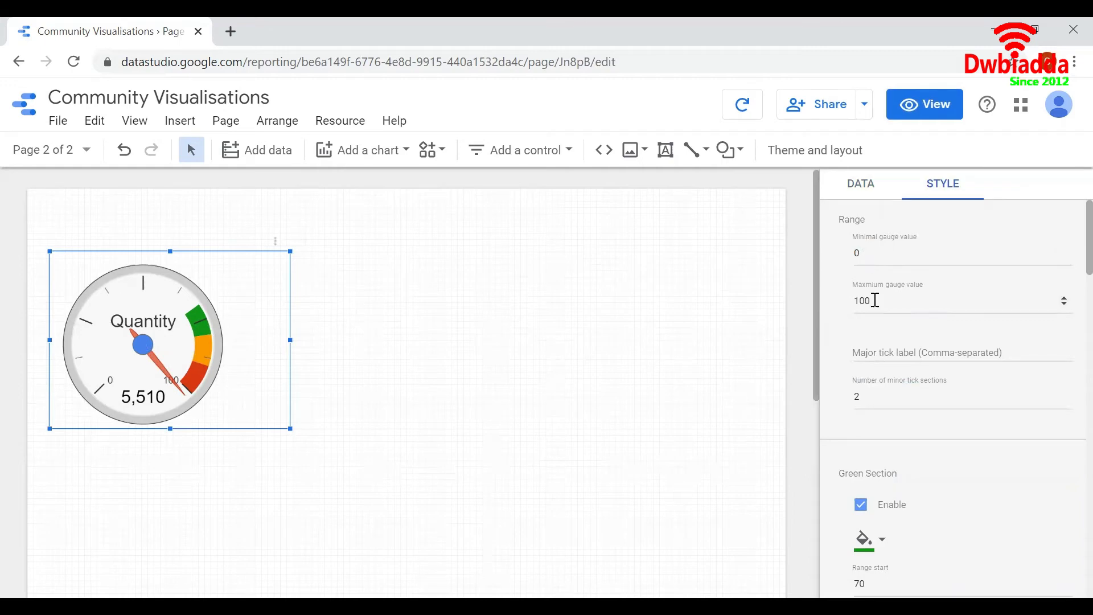
left_click(876, 305)
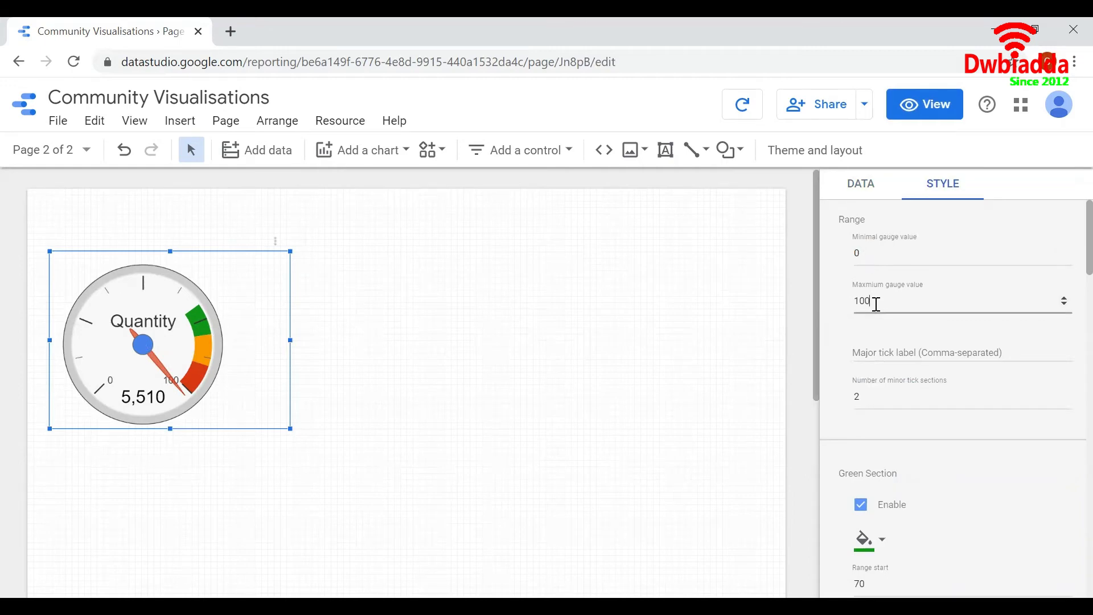
type("00")
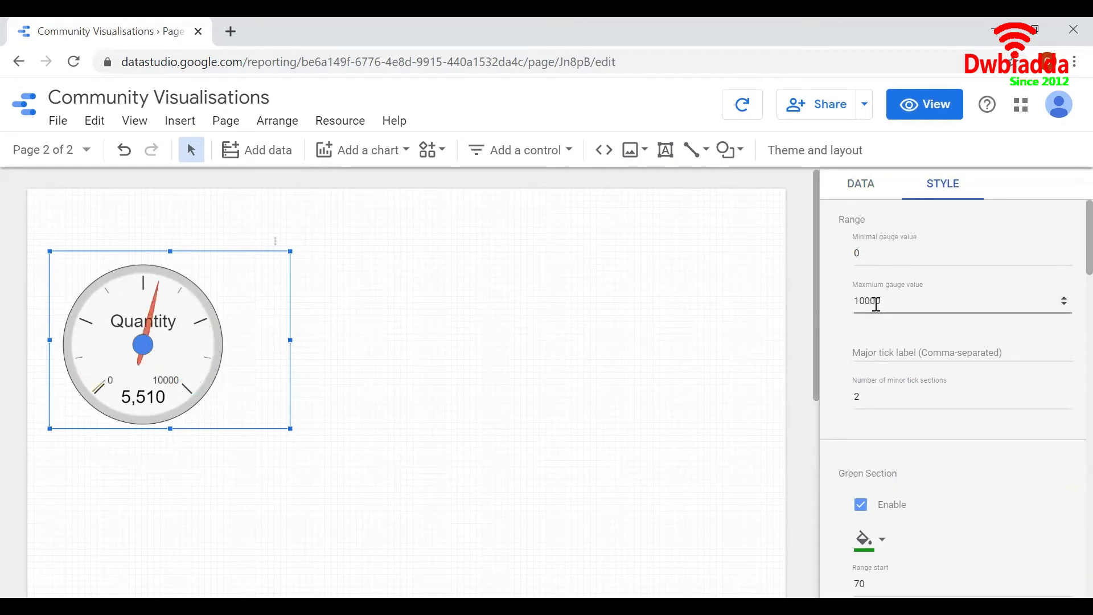
- Set the gauge's green section to range from 7000 to 10000
scroll(1070, 299, "down", 3)
scroll(1070, 299, "down", 1)
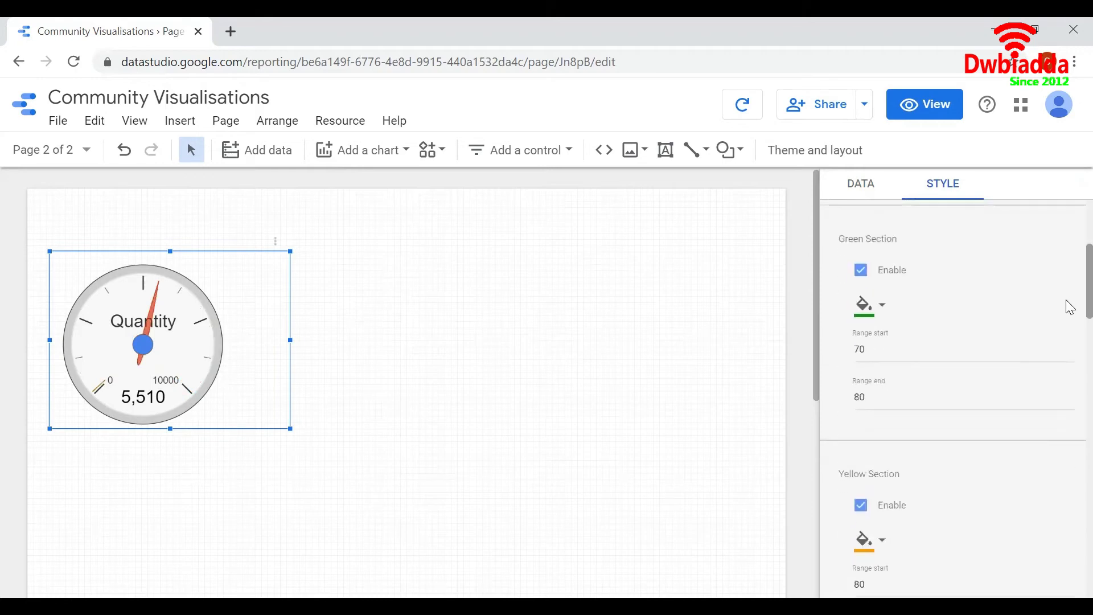
left_click(876, 333)
type("00")
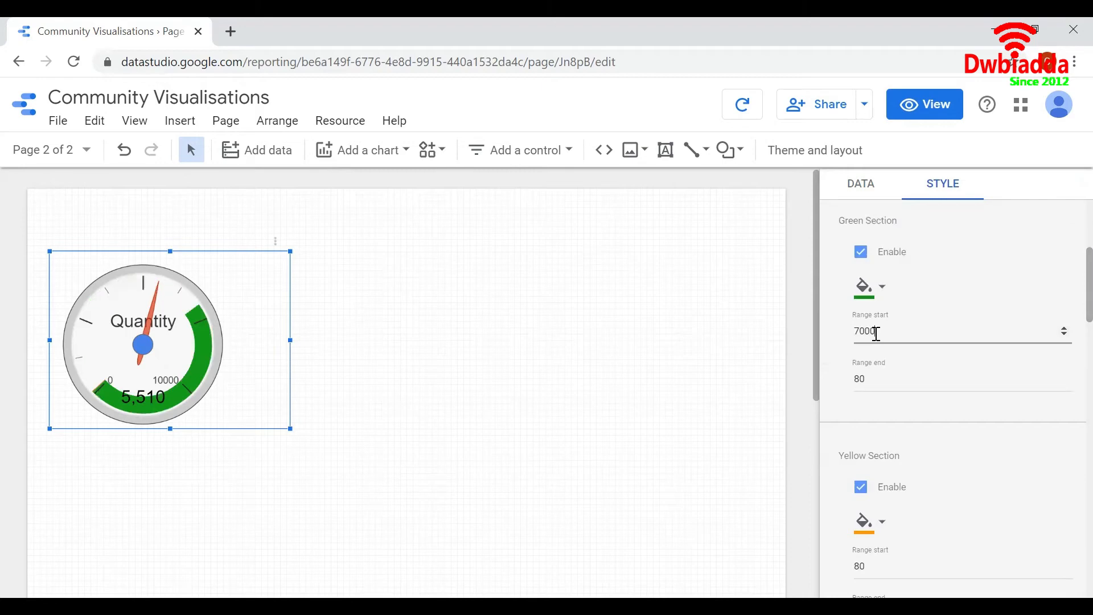
left_click(872, 378)
key("BackSpace")
key("BackSpace")
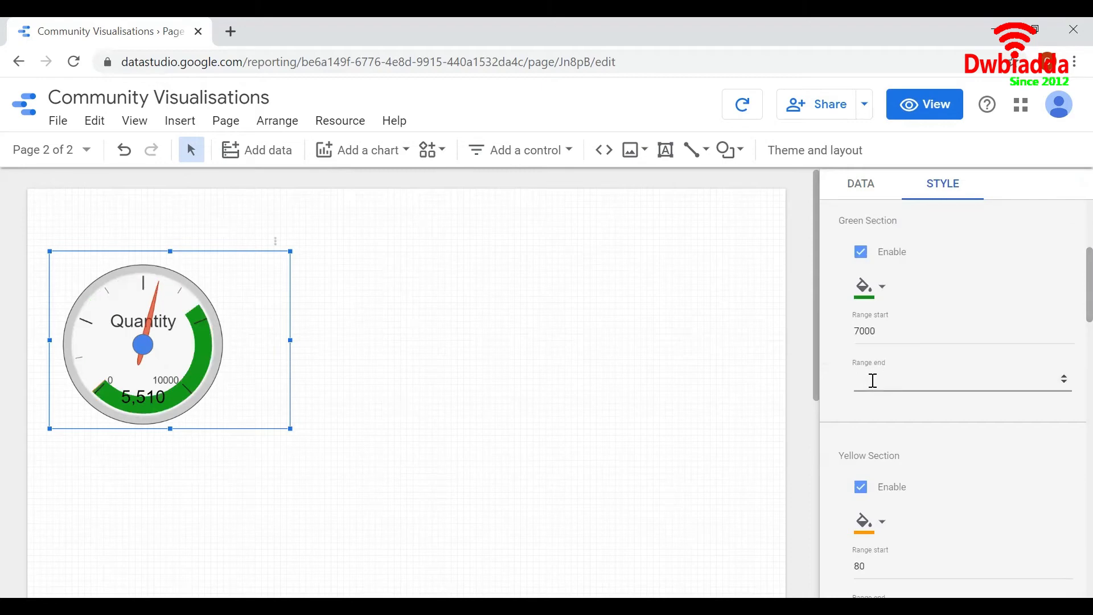
type("10000")
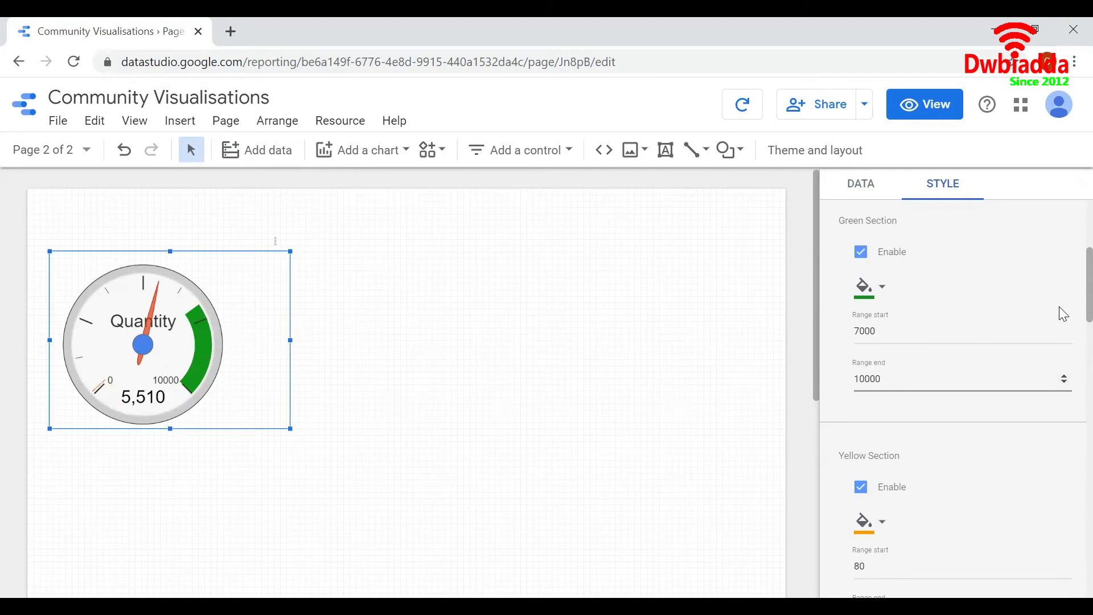
- Set the gauge's yellow section to range from 3000 to 7000
scroll(1066, 320, "down", 3)
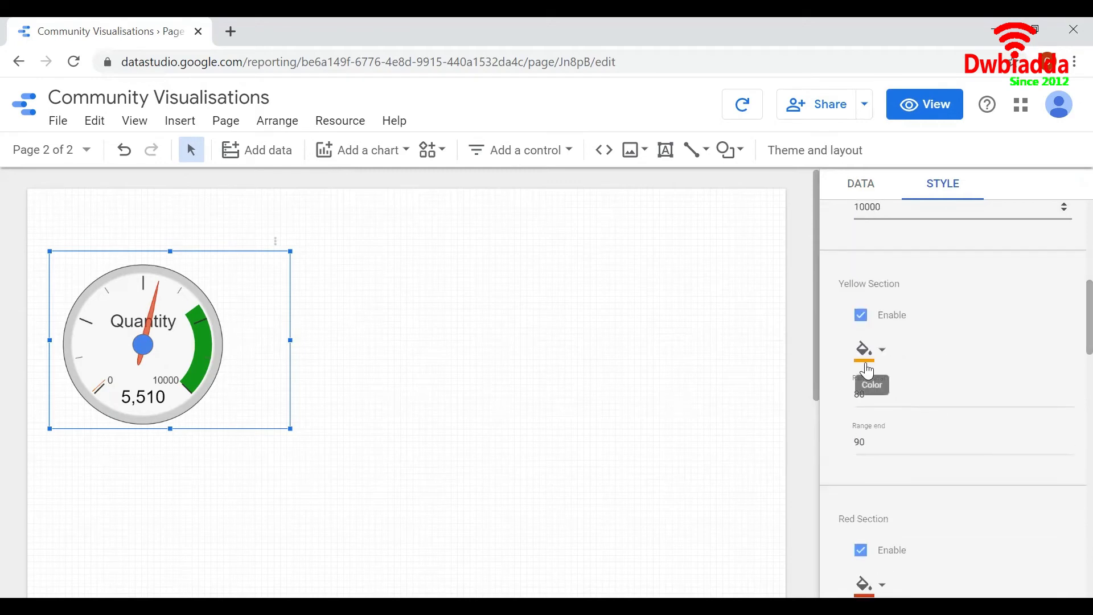
left_click(870, 393)
key("BackSpace")
key("BackSpace")
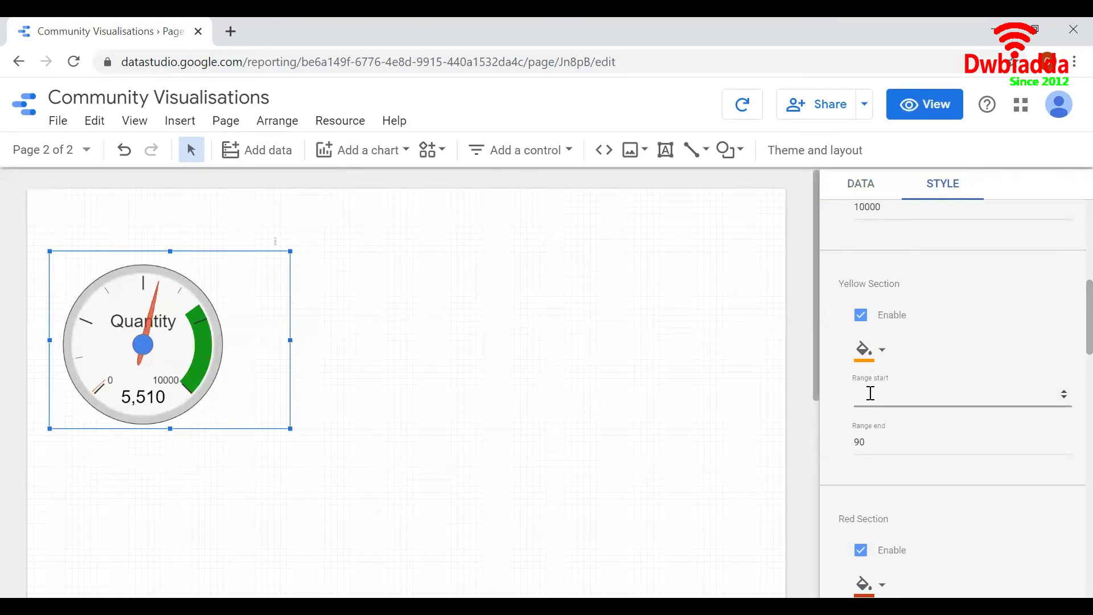
type("3000")
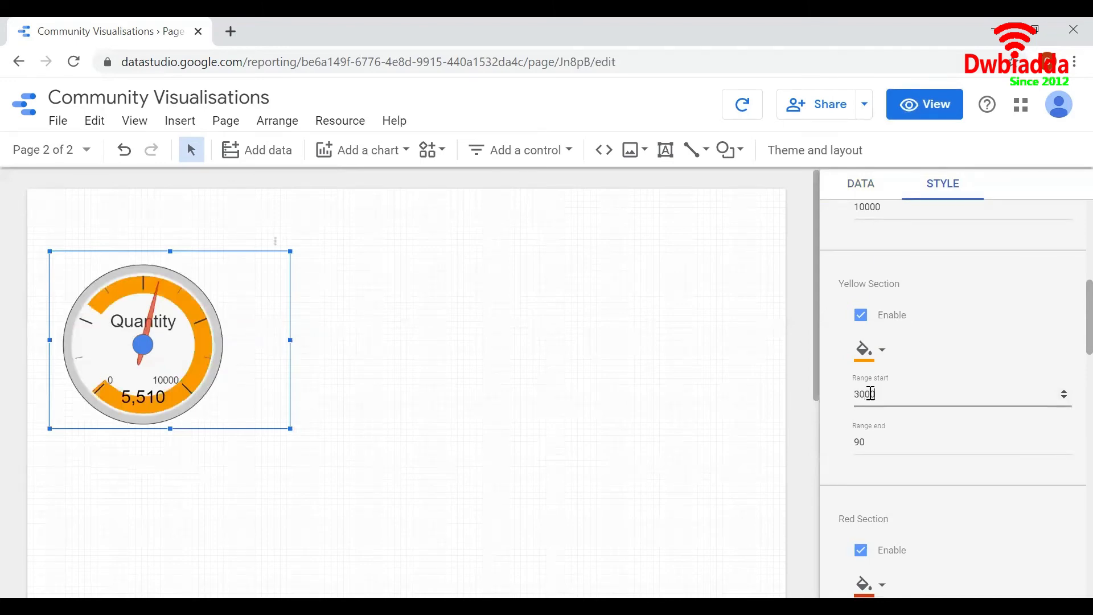
left_click(869, 443)
key("BackSpace")
key("BackSpace")
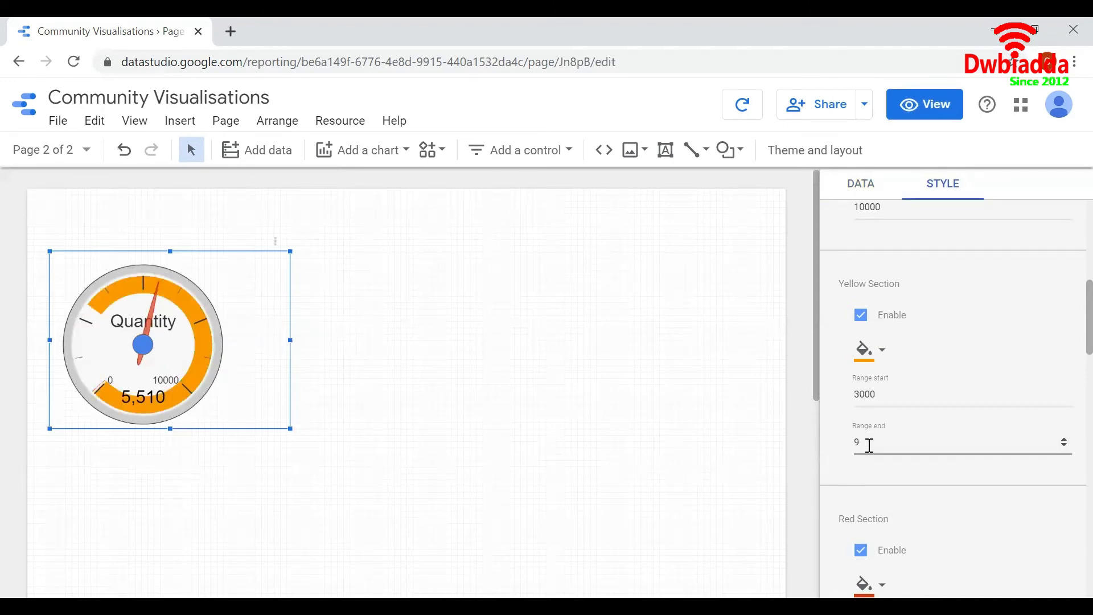
type("7000")
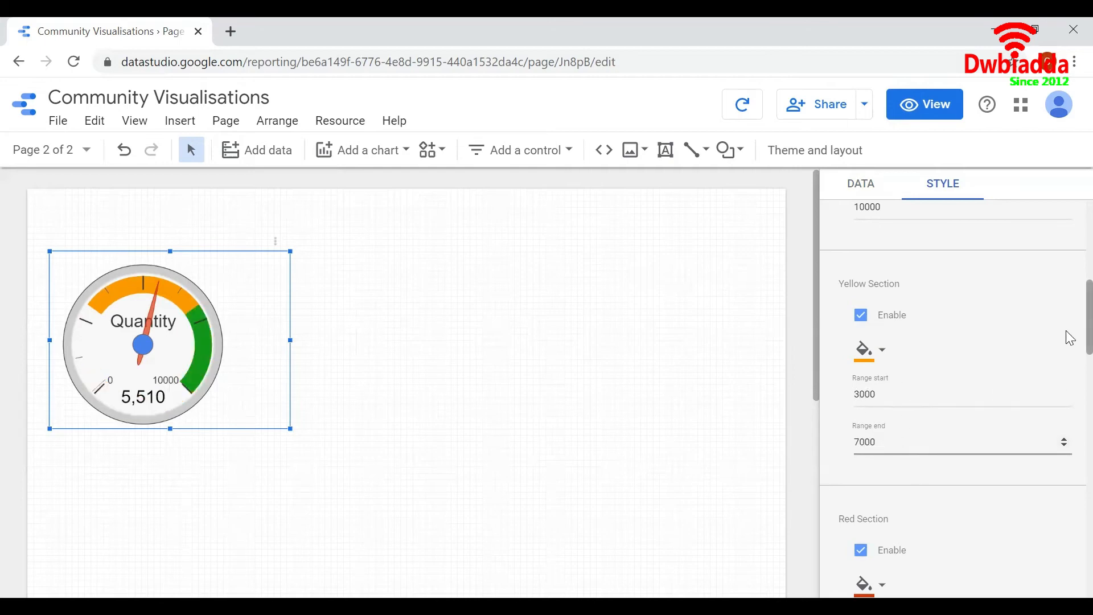
- Set the gauge's red section to range from 0 to 3000 and deselect the gauge
scroll(1068, 331, "down", 5)
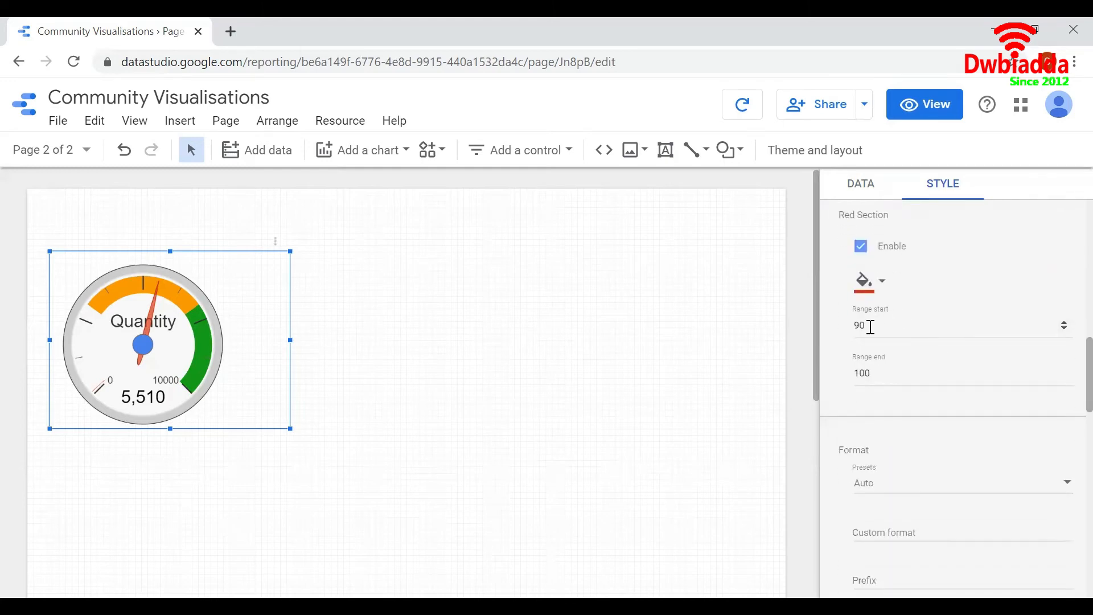
key("BackSpace")
key("BackSpace")
left_click(878, 374)
type("3000")
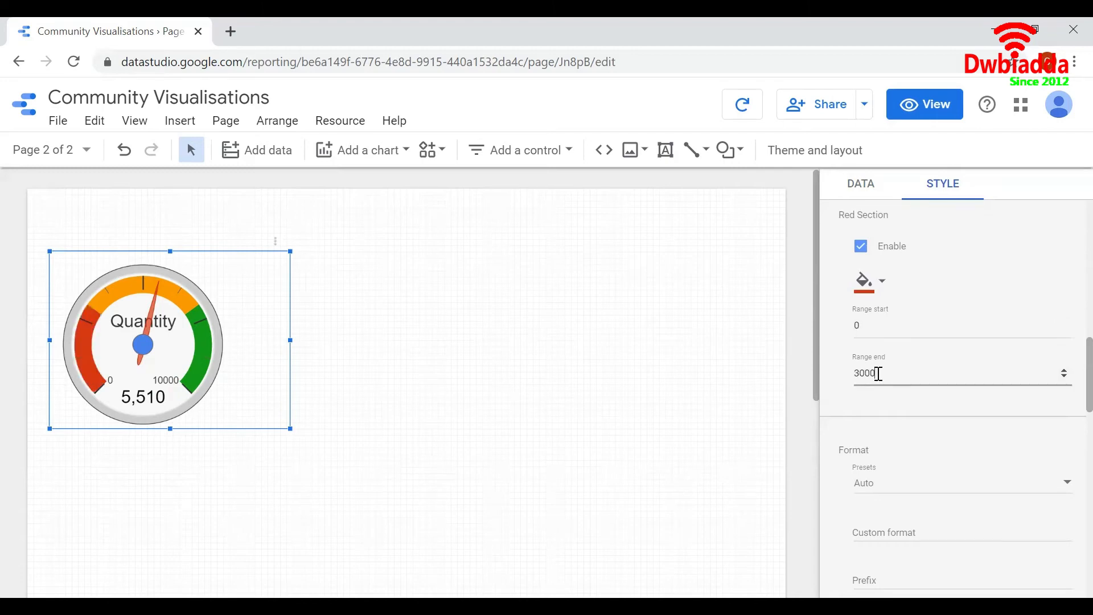
left_click(705, 414)
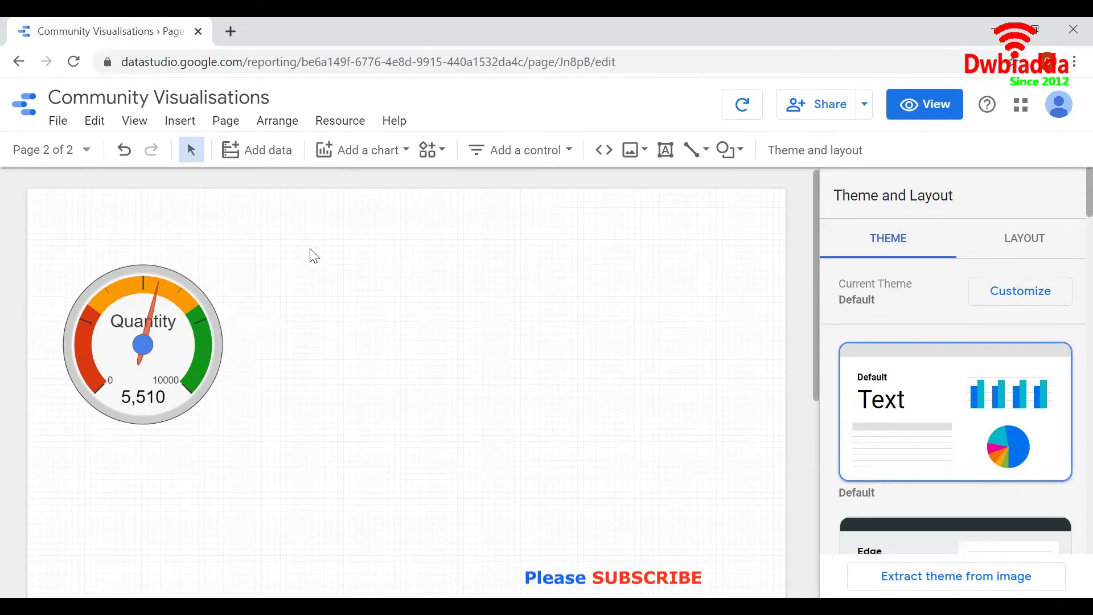
- Add the Heatmap community visualization by Yulan Lin to the page, just beside the gauge
left_click(361, 165)
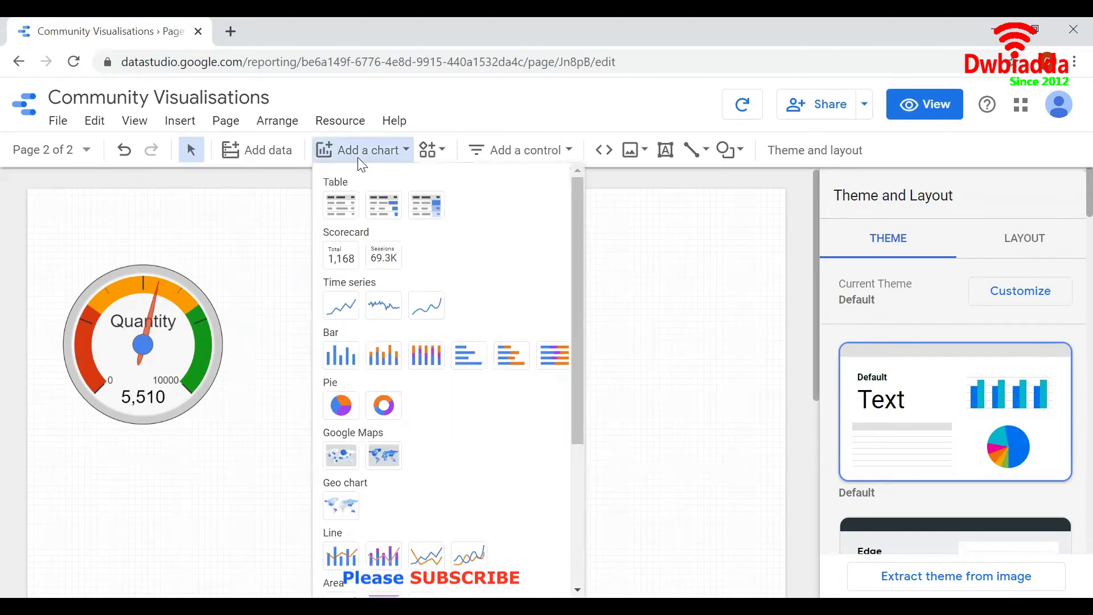
left_click(429, 154)
left_click(429, 154)
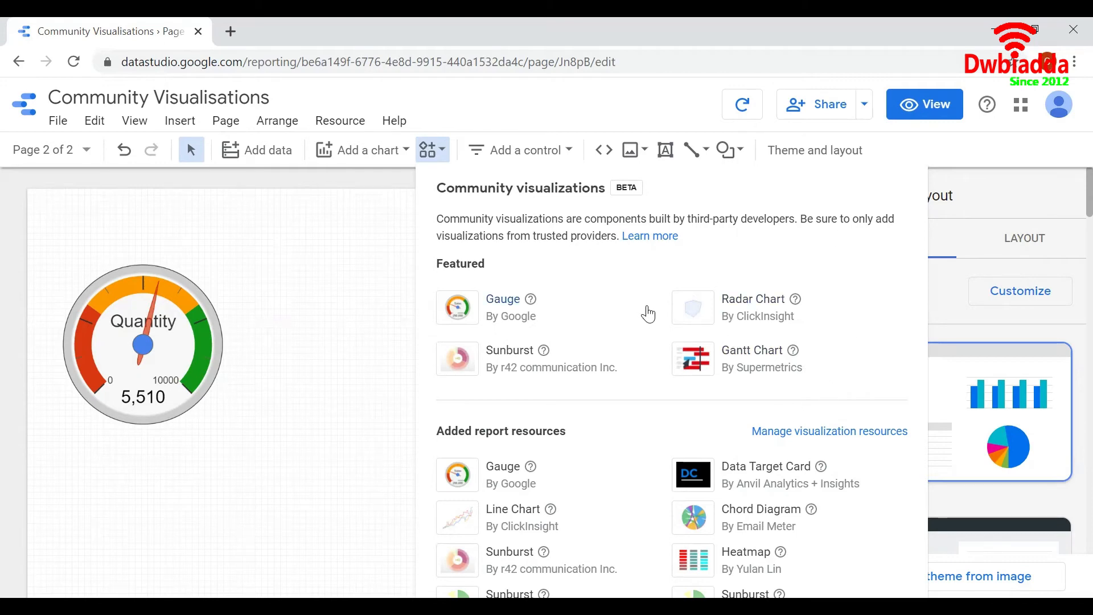
left_click(752, 564)
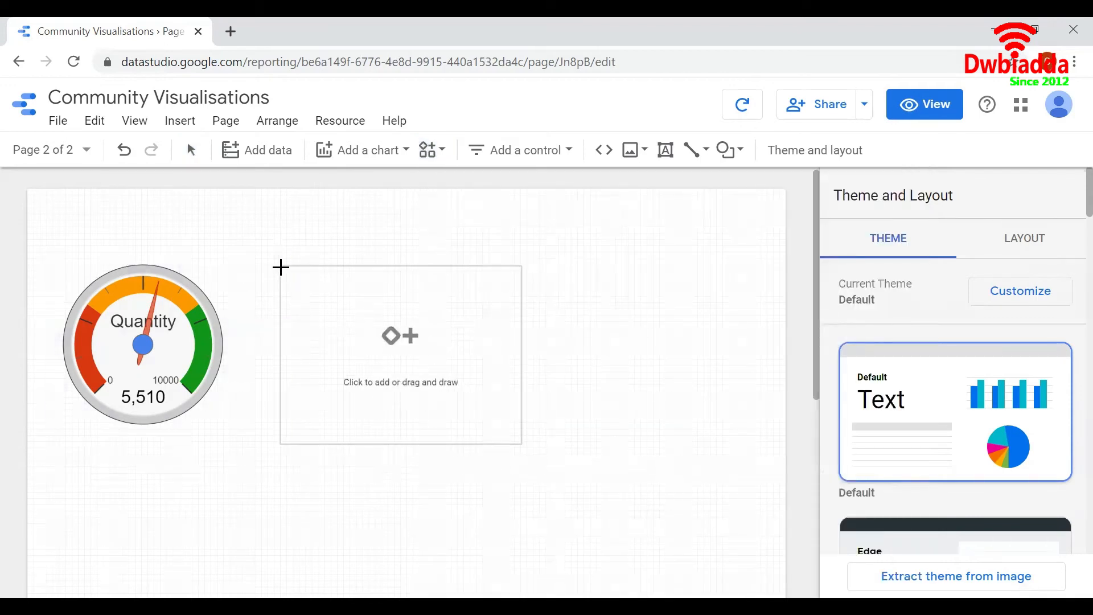
left_click(289, 255)
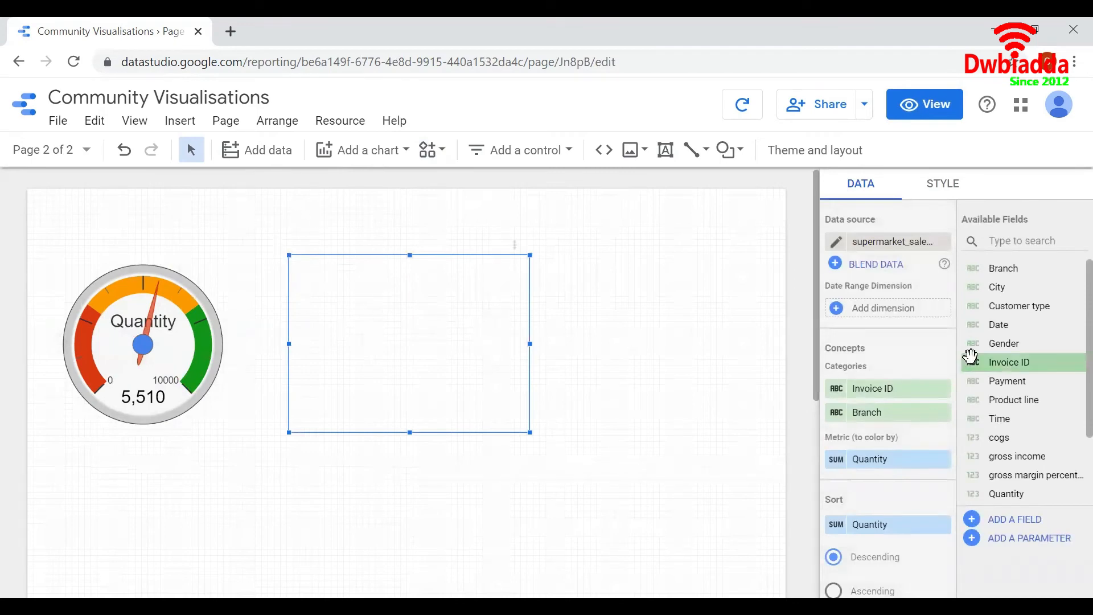
- Replace the heatmap's Invoice ID and Branch categories with City and Customer type
scroll(1067, 399, "down", 3)
scroll(1065, 365, "up", 3)
left_click_drag(1032, 288, 873, 398)
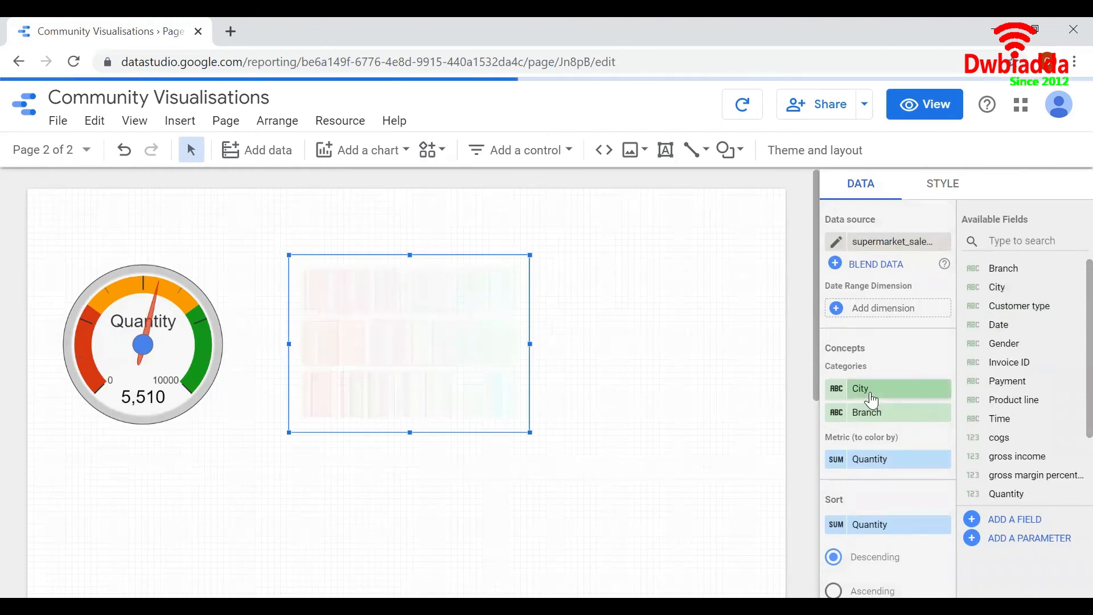
left_click_drag(1056, 306, 888, 423)
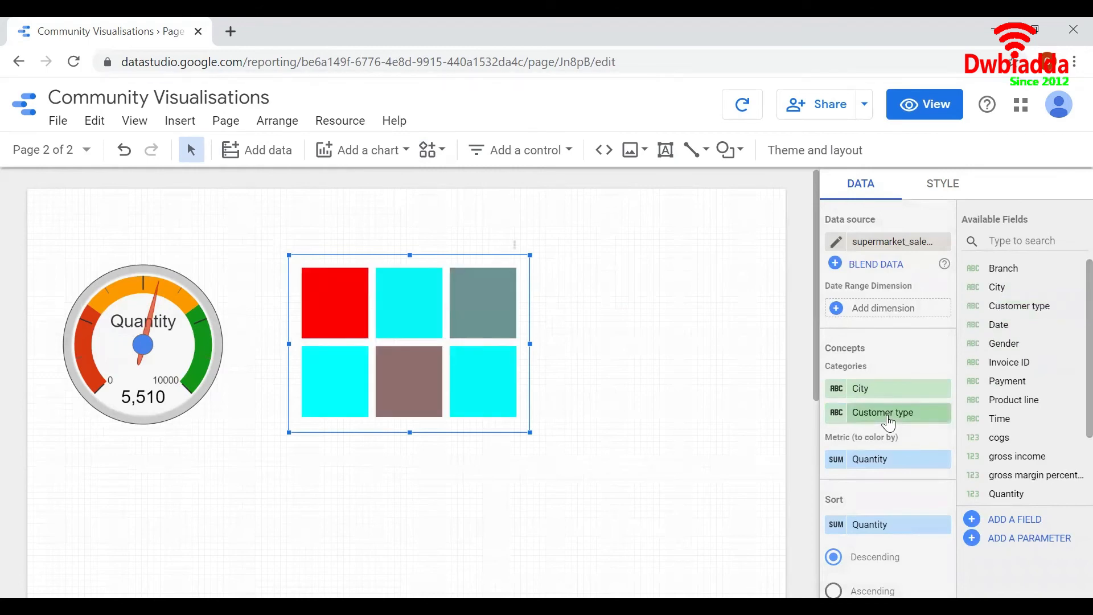
- Change the heatmap's colour scale to run from dark purple to light purple and show its labels
left_click(939, 186)
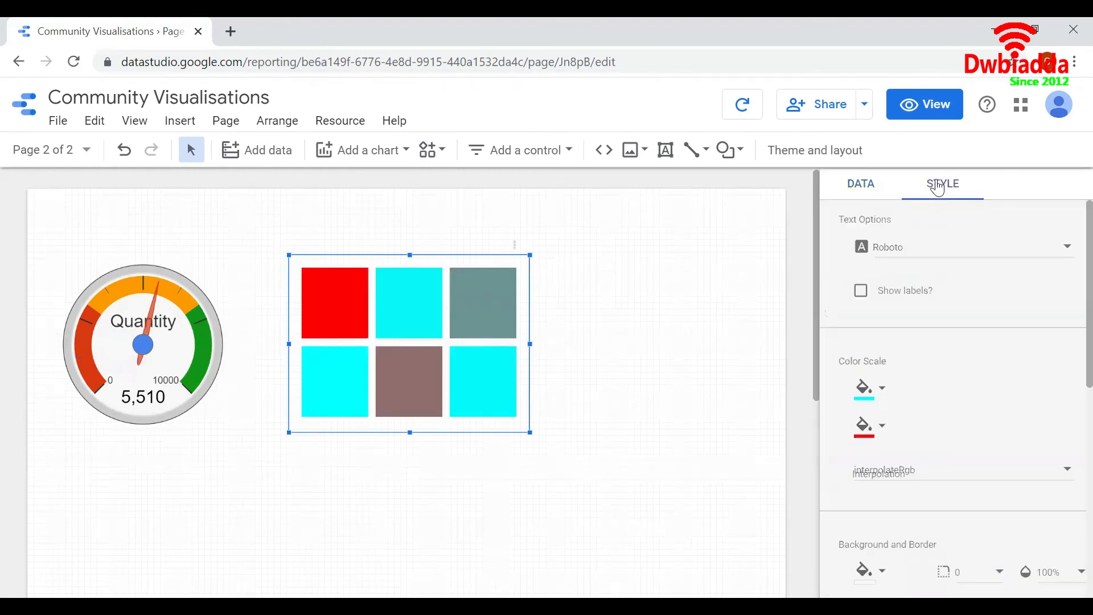
scroll(1066, 285, "down", 2)
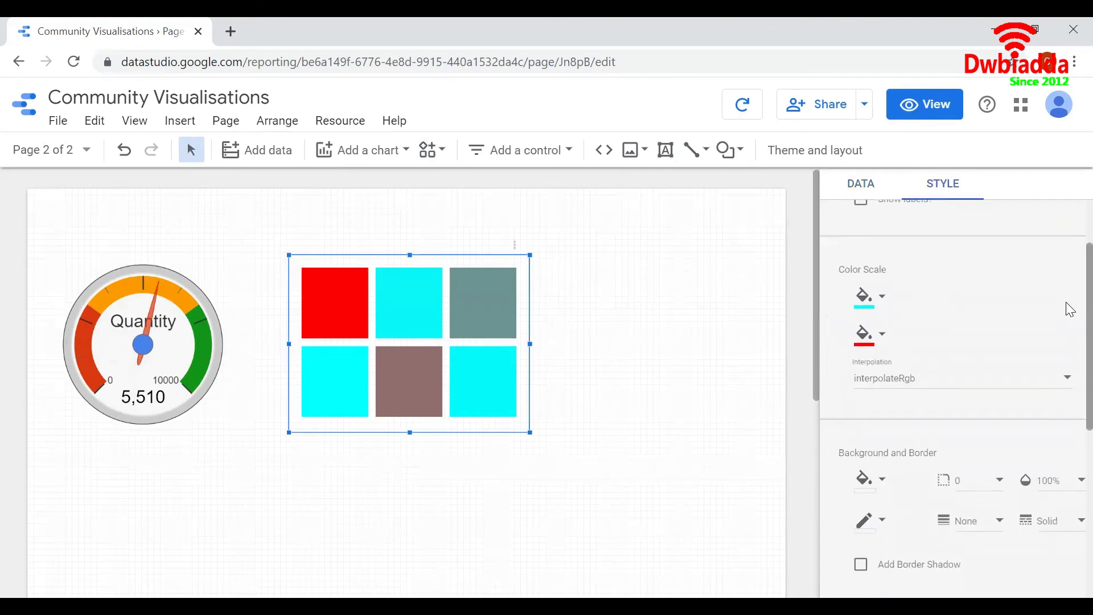
left_click(883, 297)
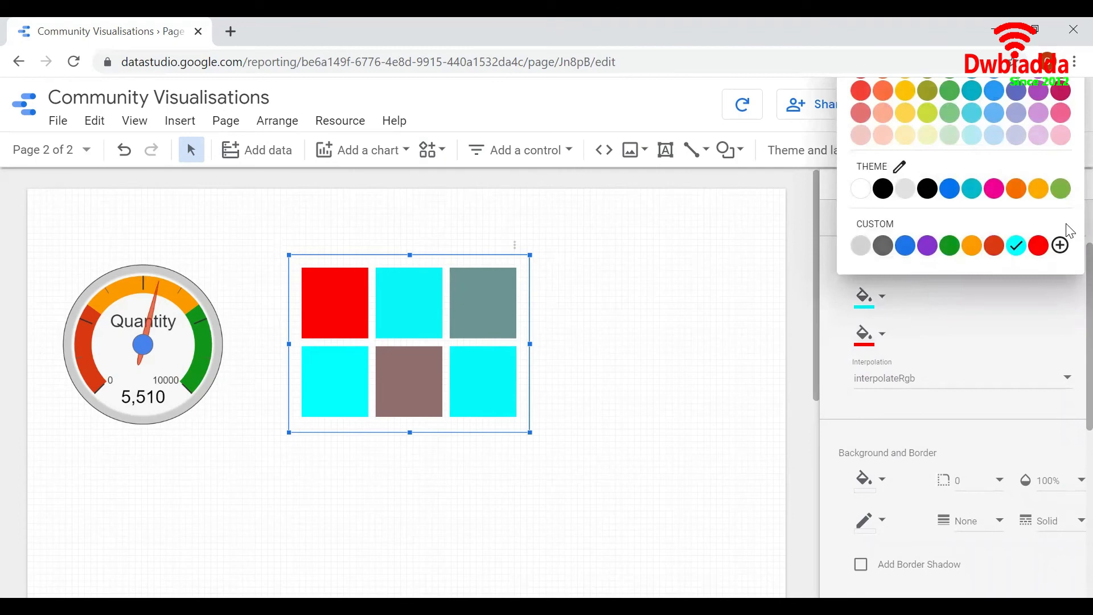
left_click(1065, 320)
scroll(1064, 299, "up", 1)
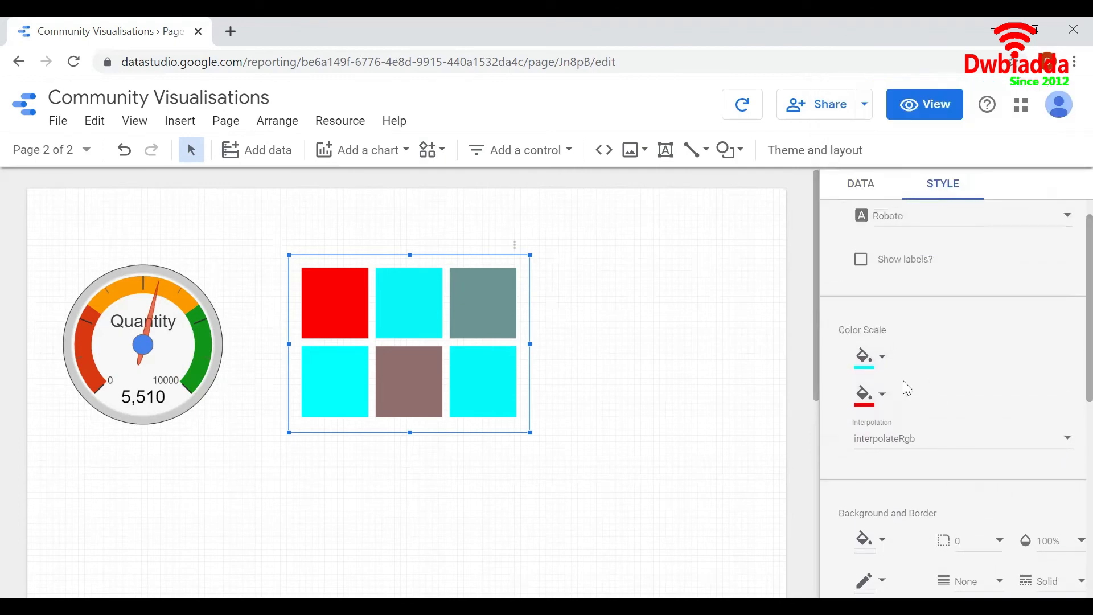
left_click(882, 357)
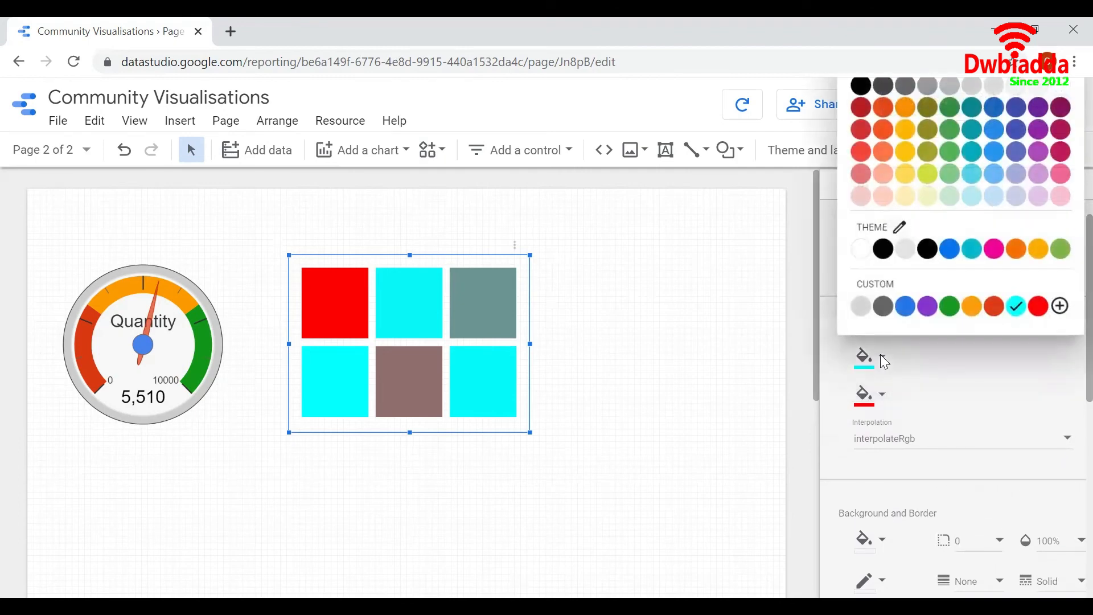
left_click(1044, 109)
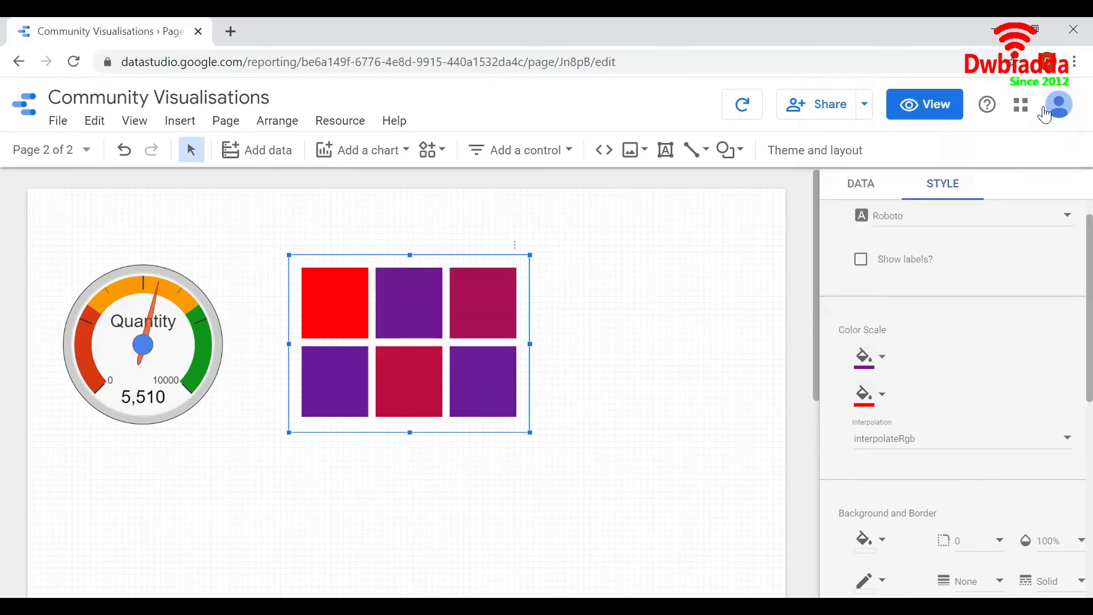
left_click(881, 395)
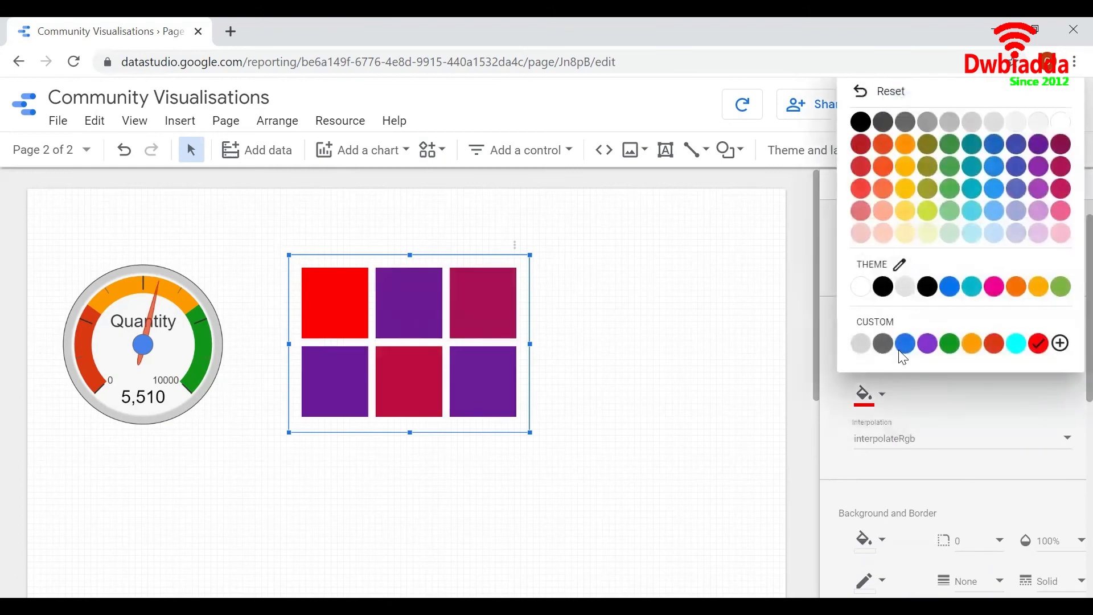
left_click(1039, 244)
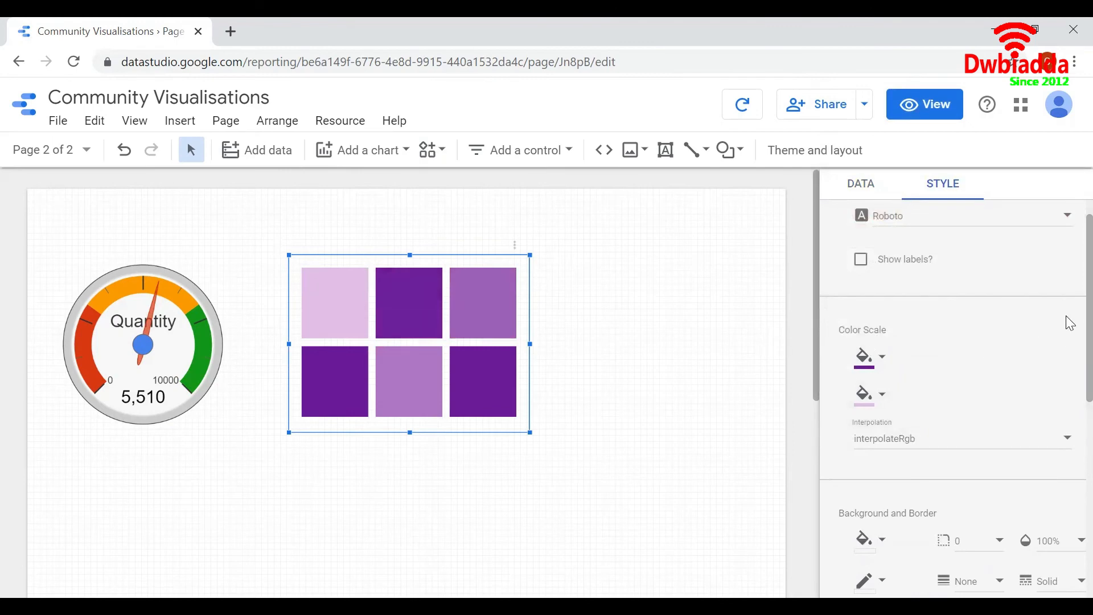
left_click(860, 261)
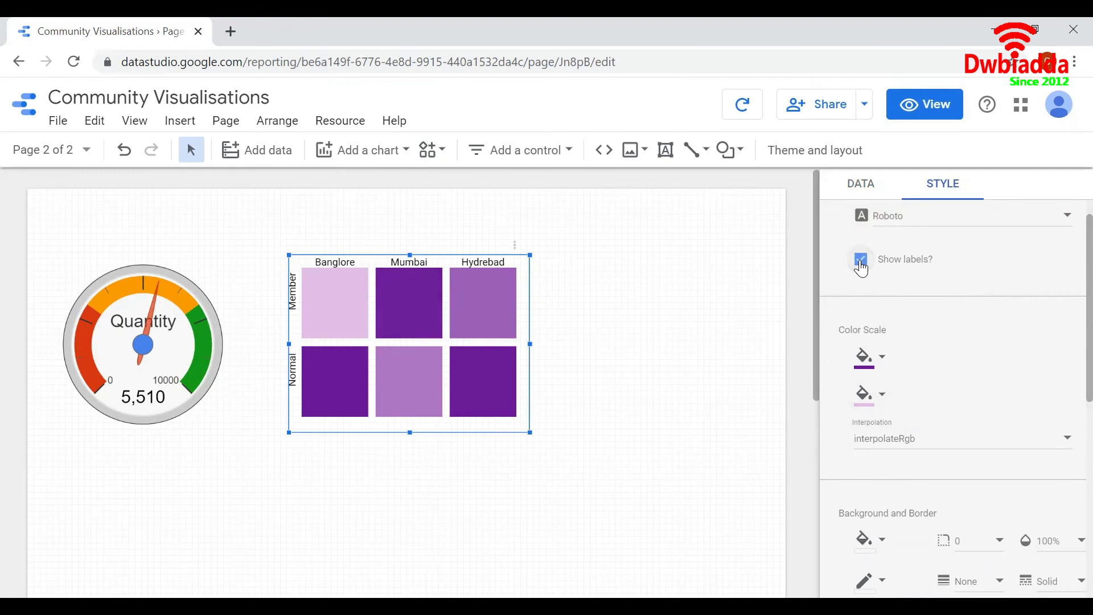
left_click(449, 480)
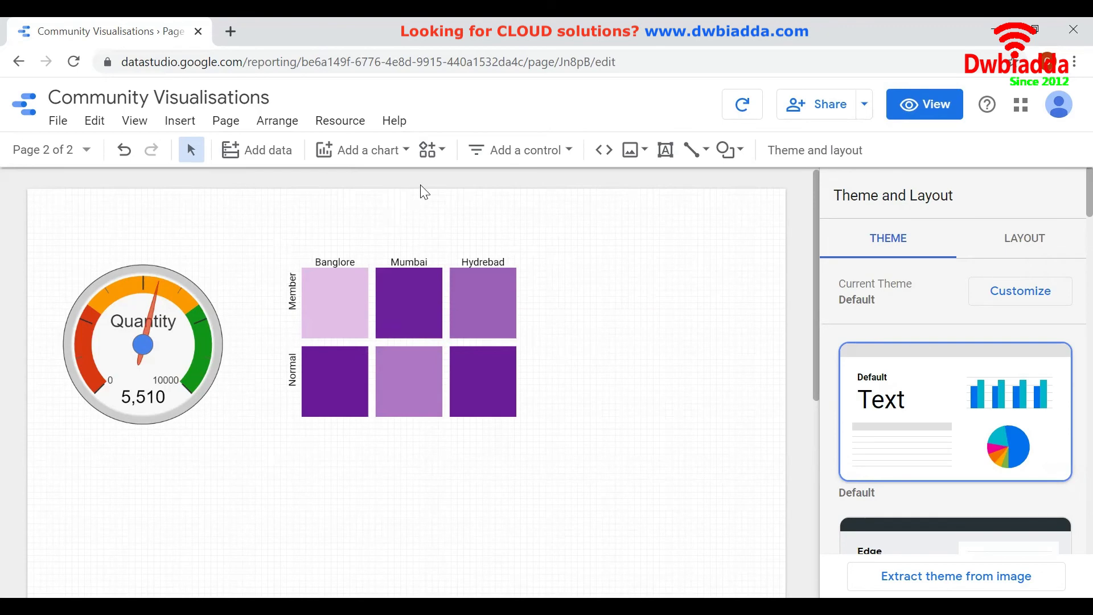
- Add r42 communication's Sunburst visualization beside the heatmap, with Product line as a second dimension under City
left_click(435, 151)
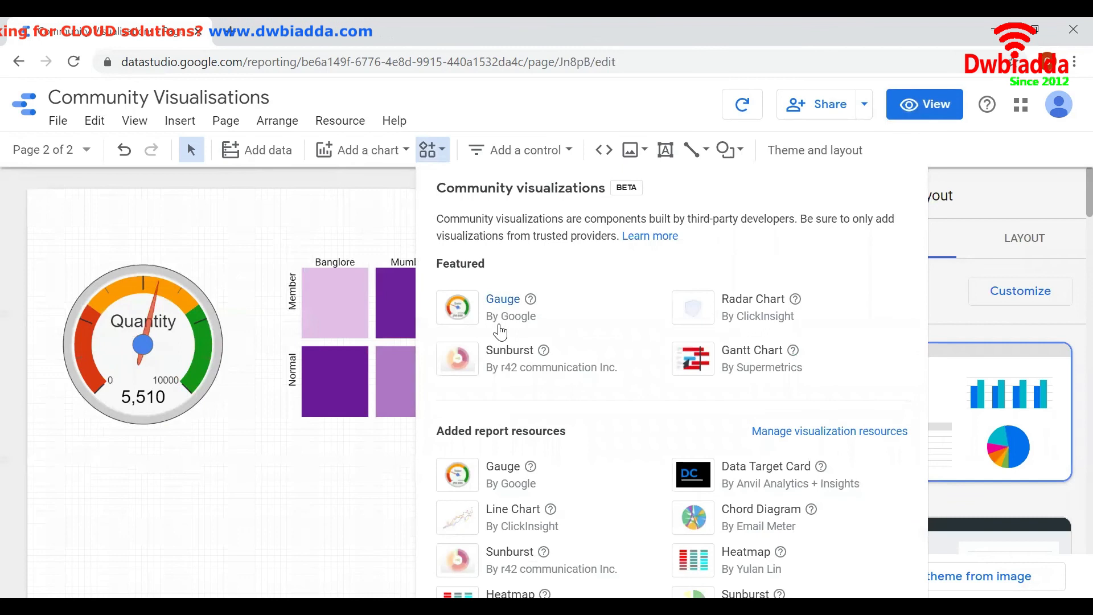
left_click(505, 360)
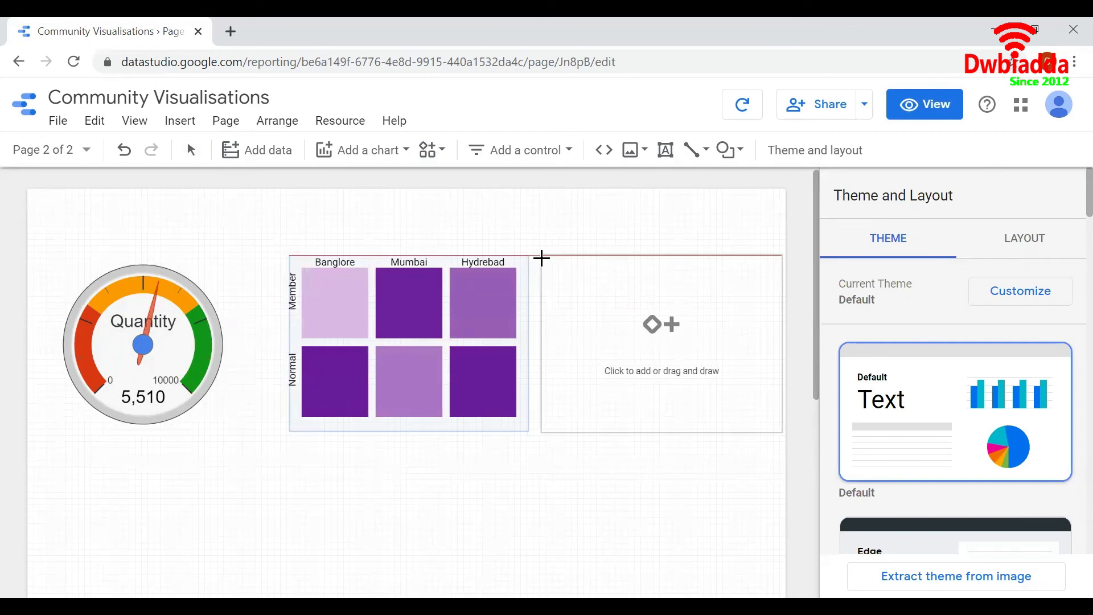
left_click(541, 258)
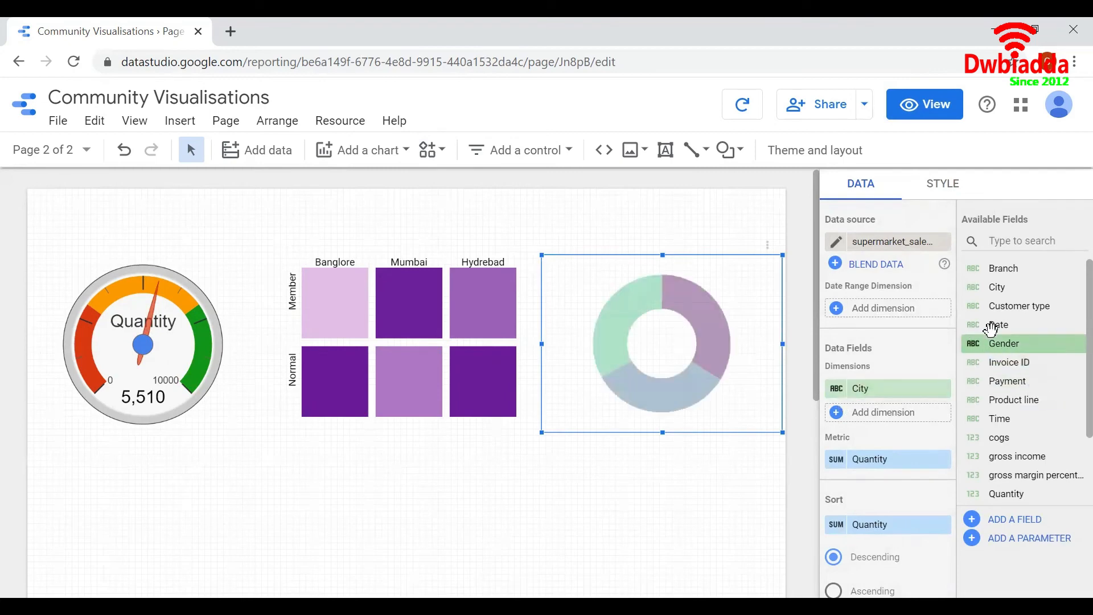
left_click_drag(1040, 399, 881, 421)
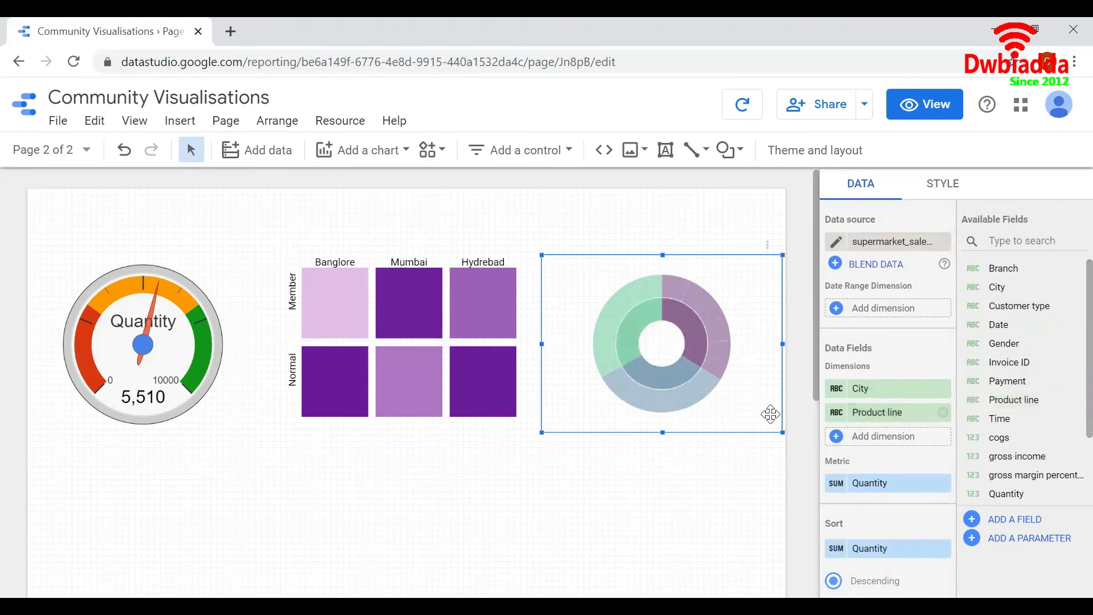
- Show the sunburst chart's legend and switch the report to view mode
left_click(944, 183)
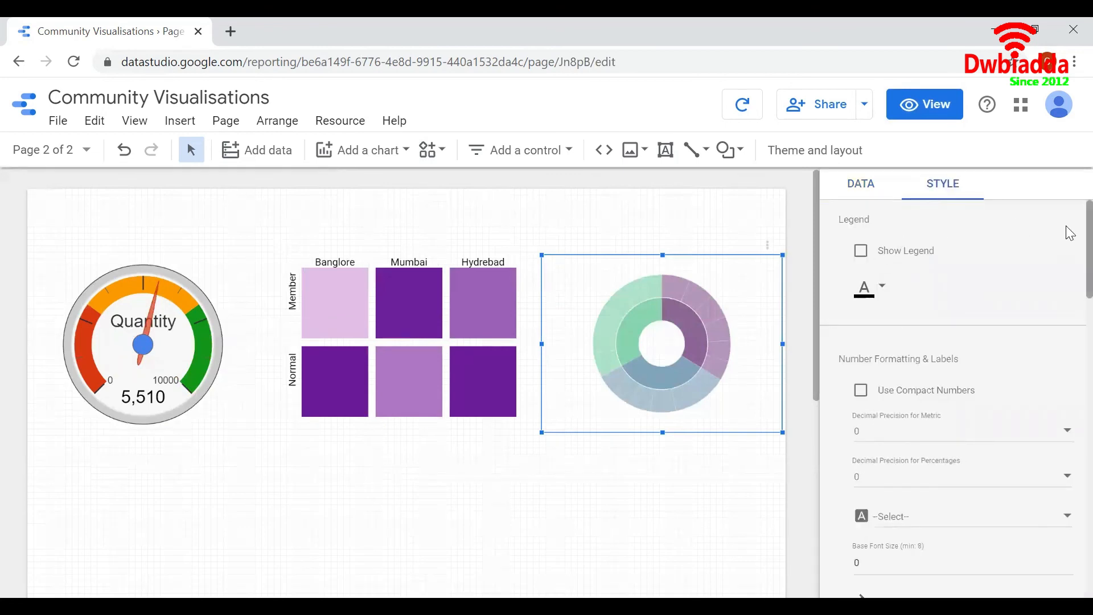
left_click(860, 251)
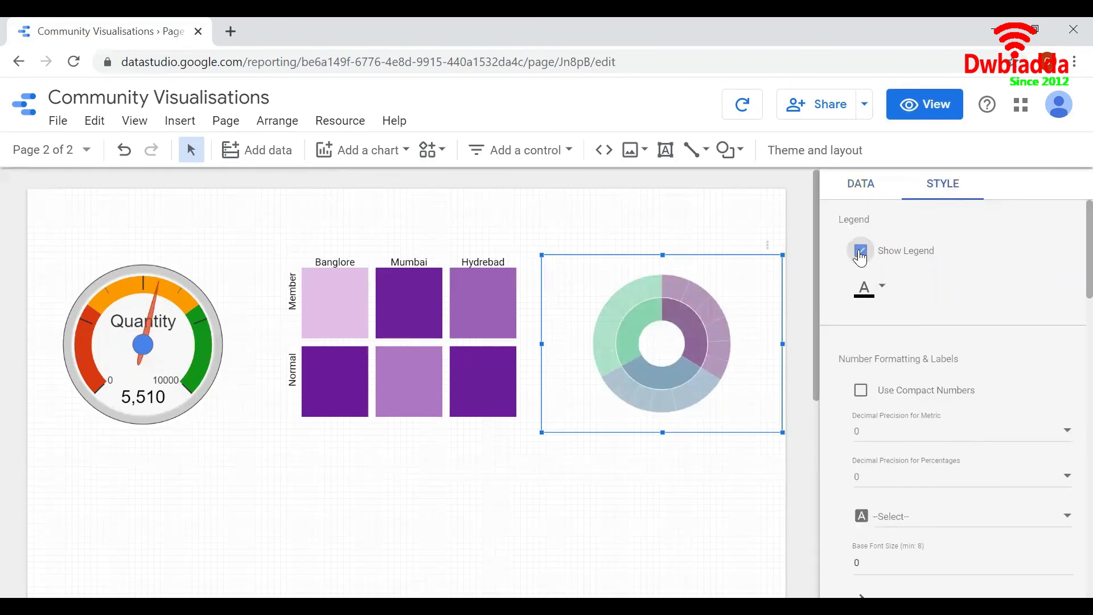
scroll(1066, 239, "down", 5)
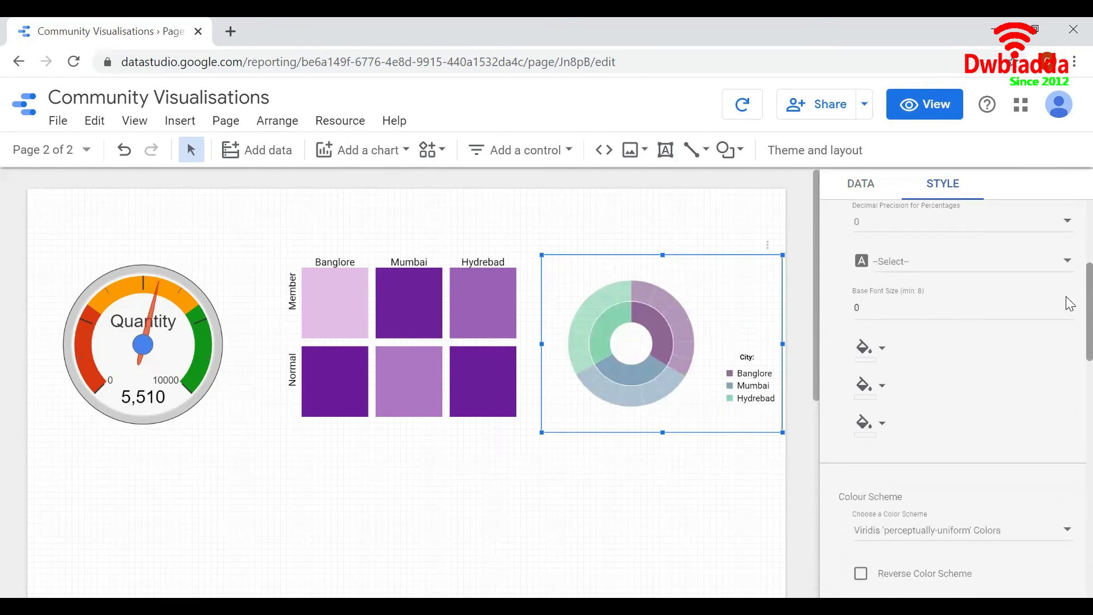
scroll(1067, 313, "down", 4)
scroll(1069, 327, "up", 3)
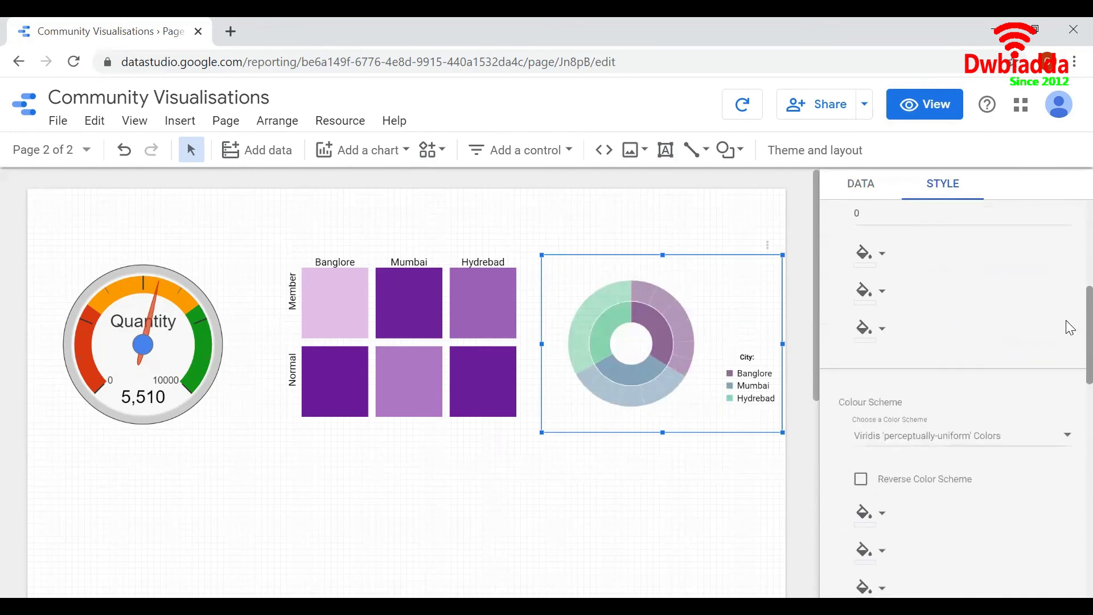
scroll(1067, 307, "up", 5)
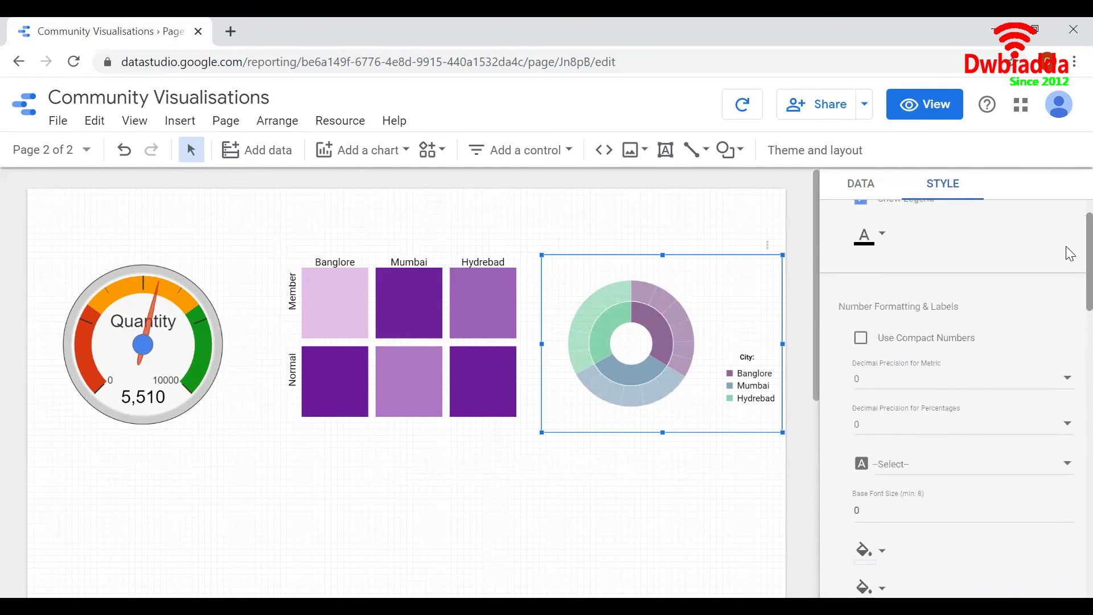
scroll(1067, 239, "up", 1)
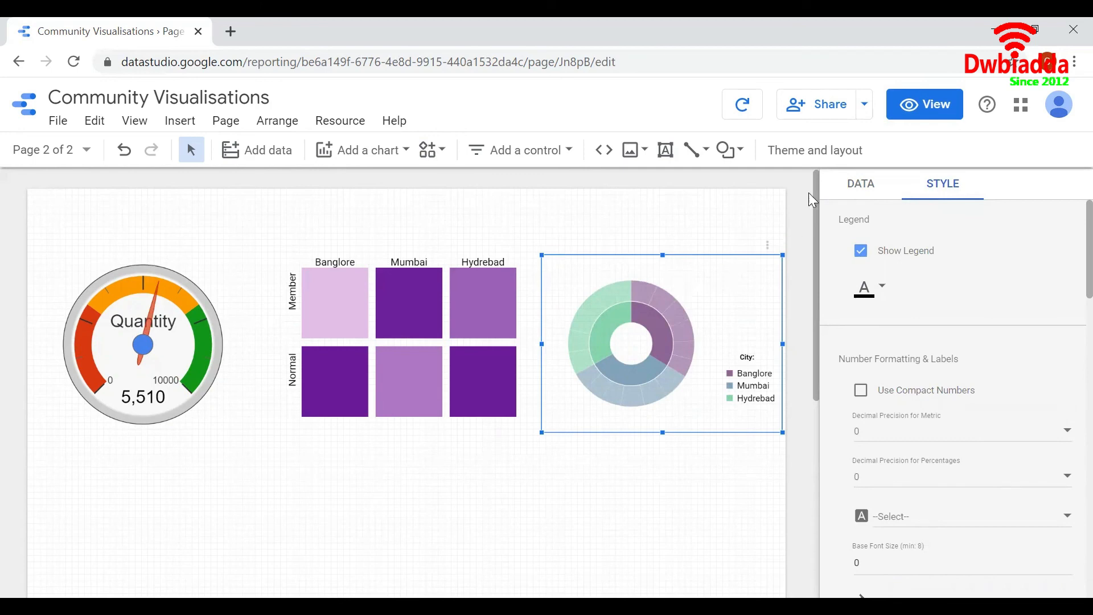
left_click(915, 114)
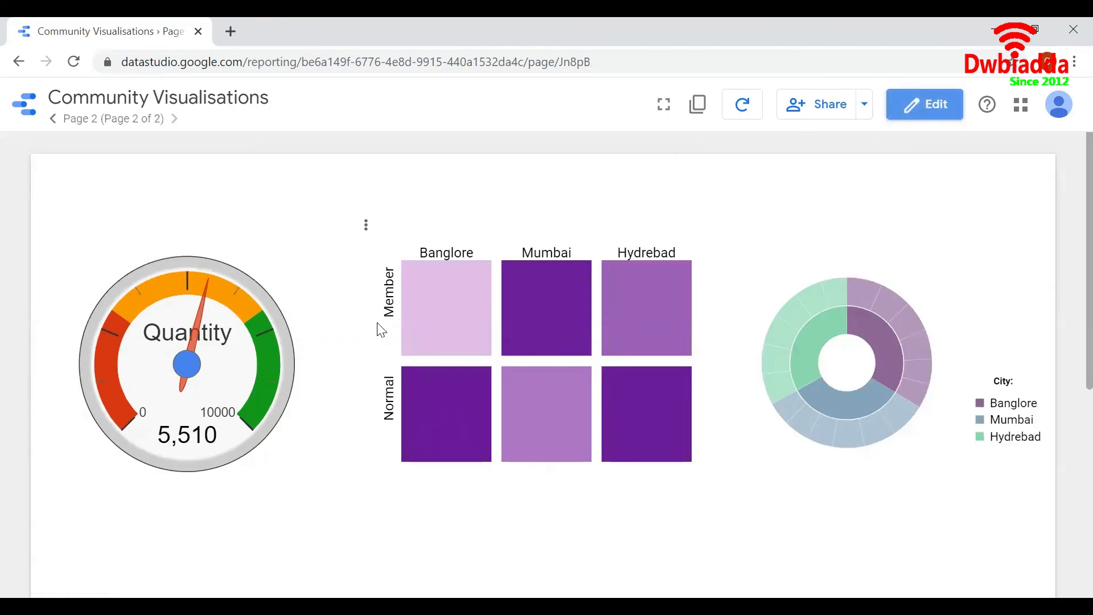
- Examine the quantity details of the heatmap's cells and the sunburst chart's city and product line segments
mouse_move(470, 313)
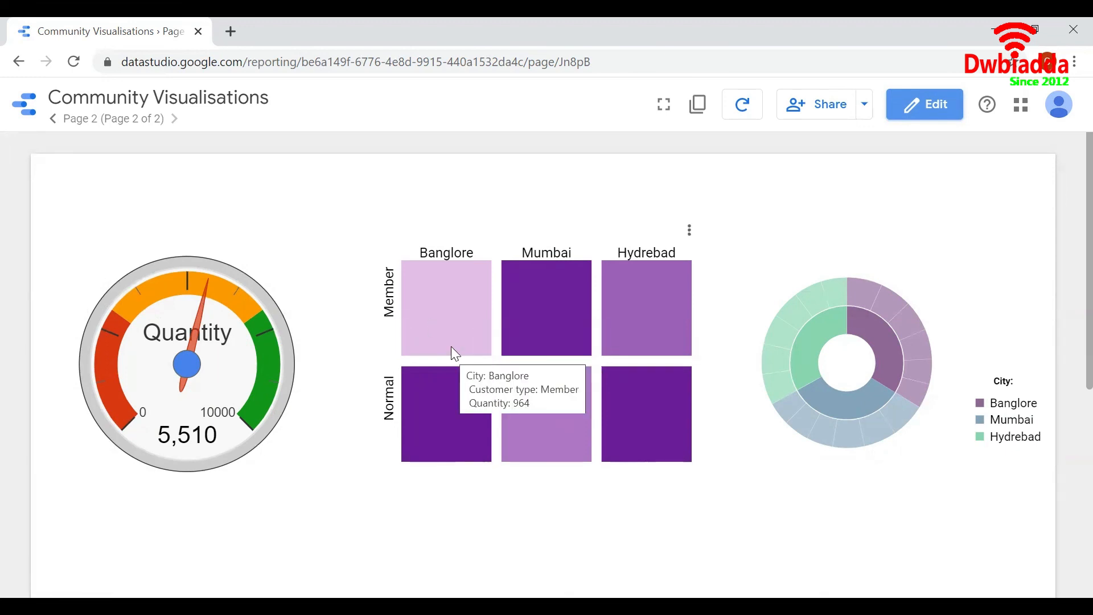
mouse_move(620, 330)
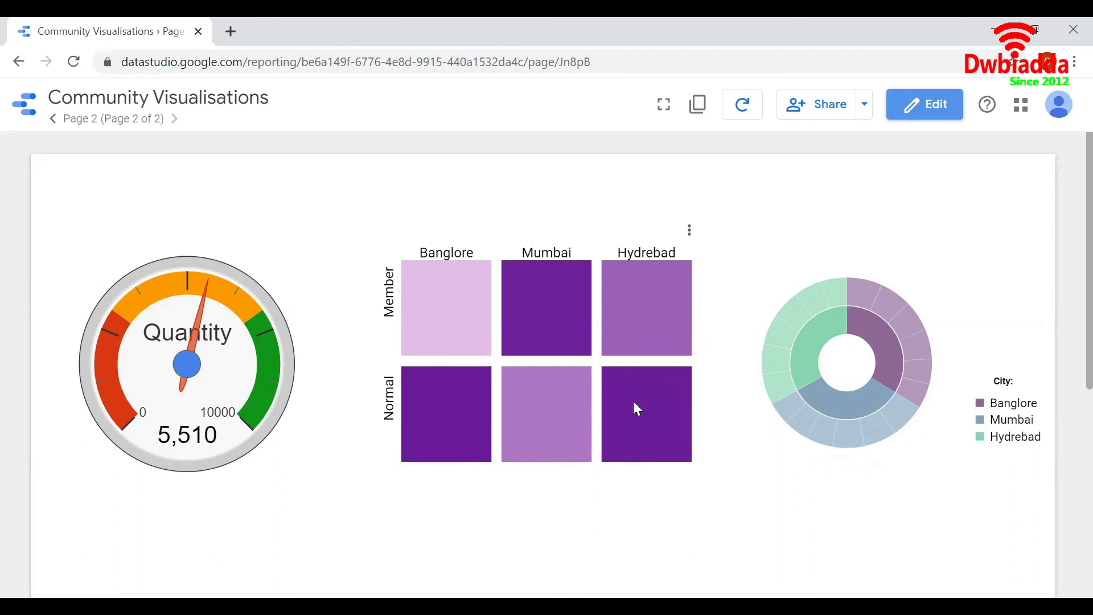
mouse_move(633, 400)
mouse_move(820, 320)
mouse_move(810, 354)
mouse_move(893, 389)
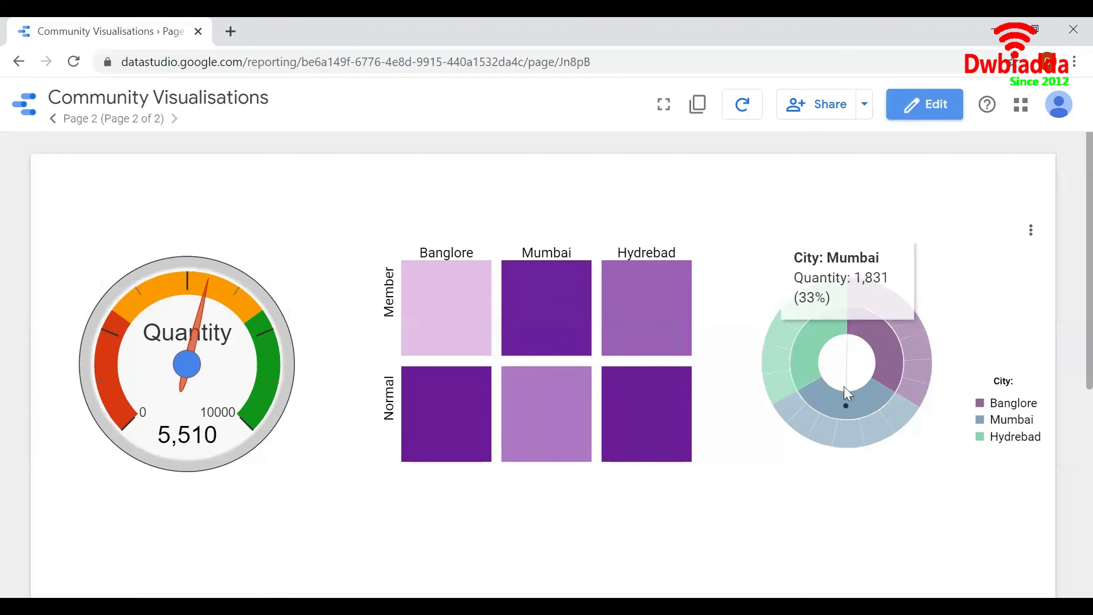
mouse_move(895, 415)
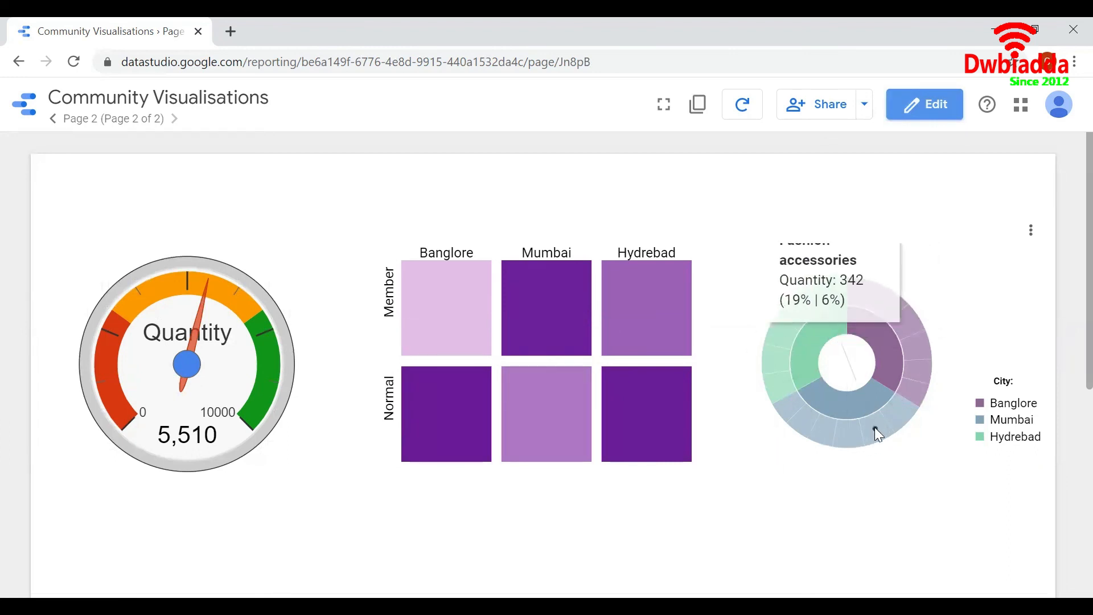
mouse_move(853, 434)
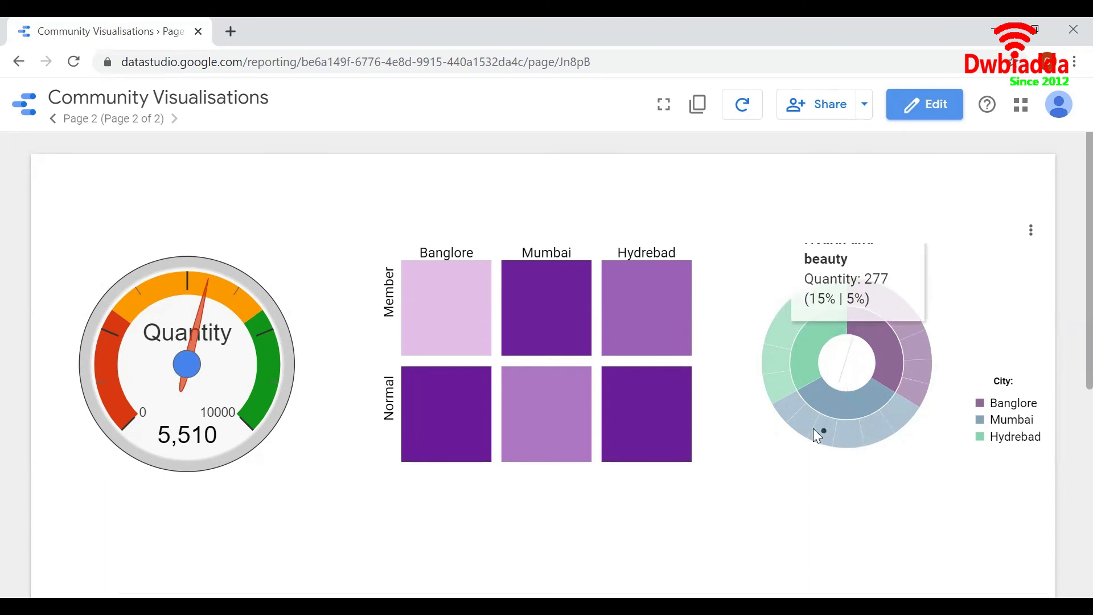
mouse_move(794, 421)
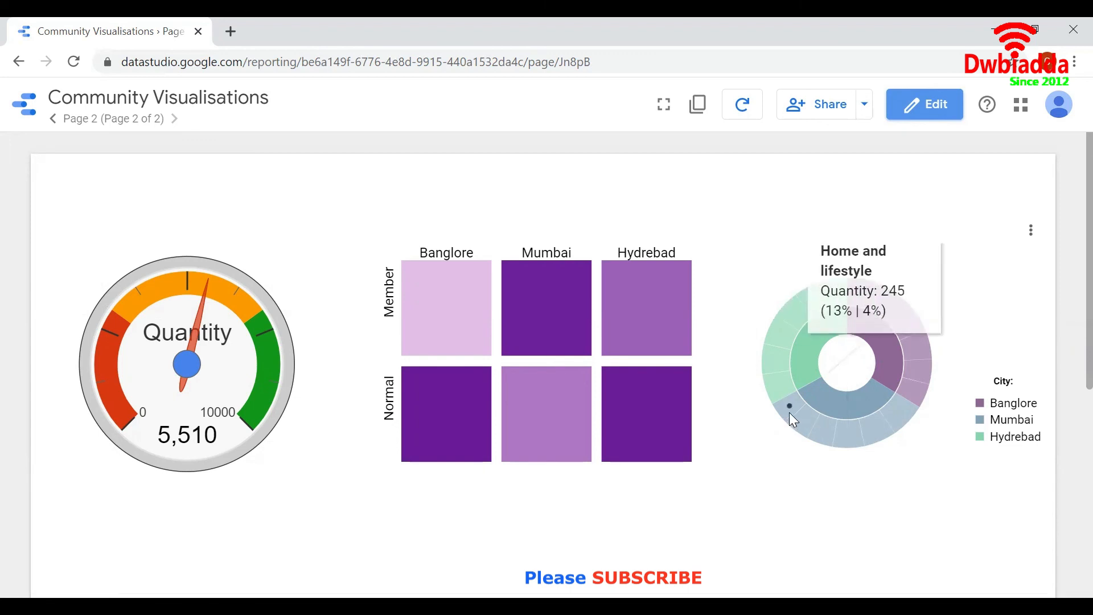
- Add Gender as the sunburst chart's third dimension under Product line and preview its outer ring in view mode
left_click(918, 116)
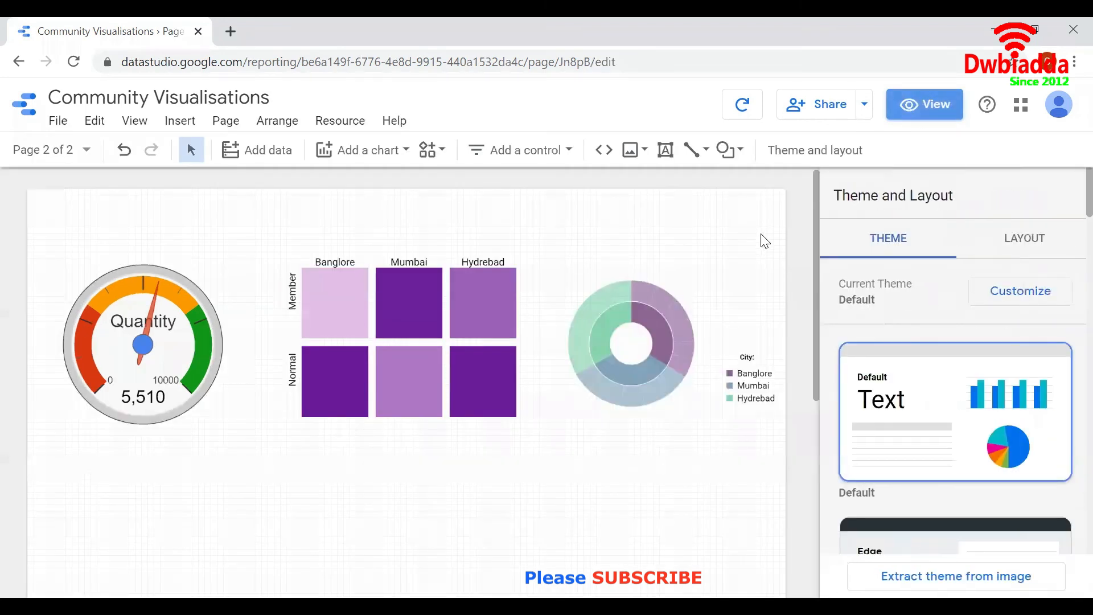
left_click(708, 312)
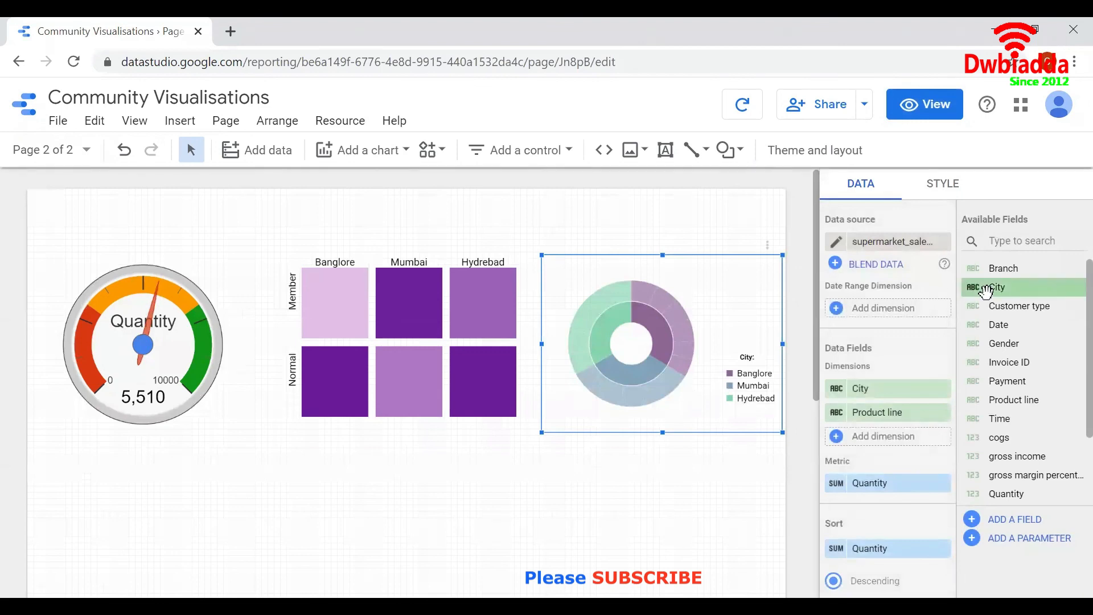
left_click_drag(1027, 340, 875, 436)
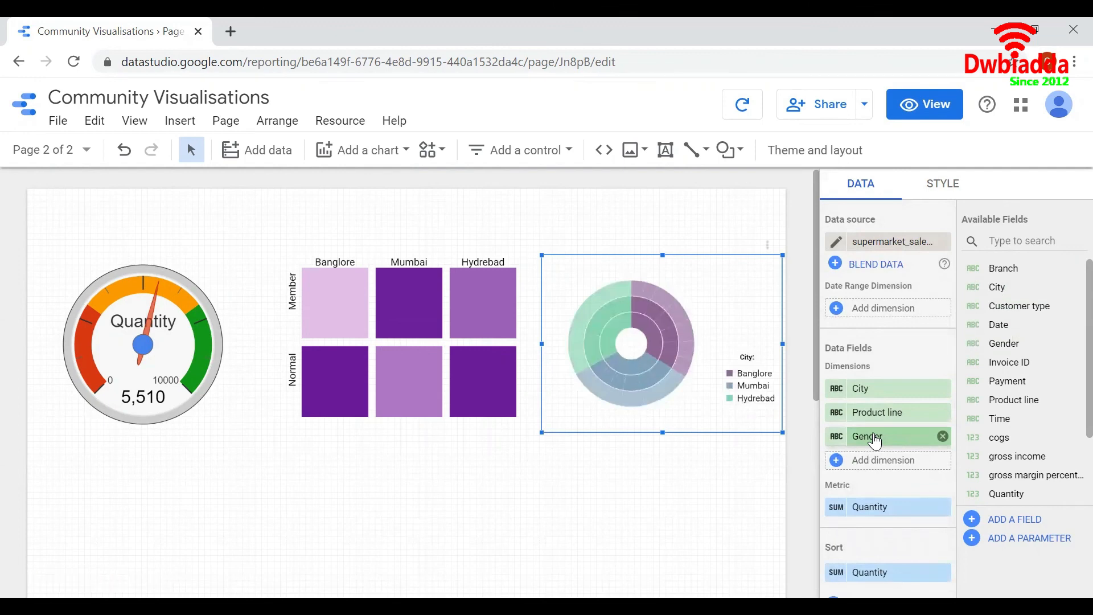
left_click(917, 112)
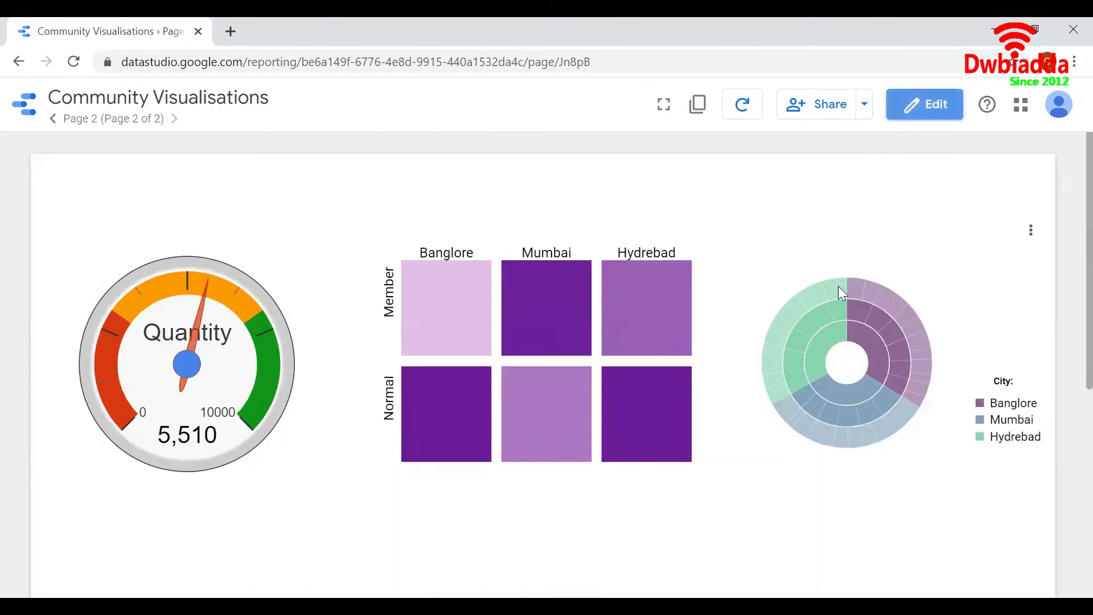
mouse_move(838, 287)
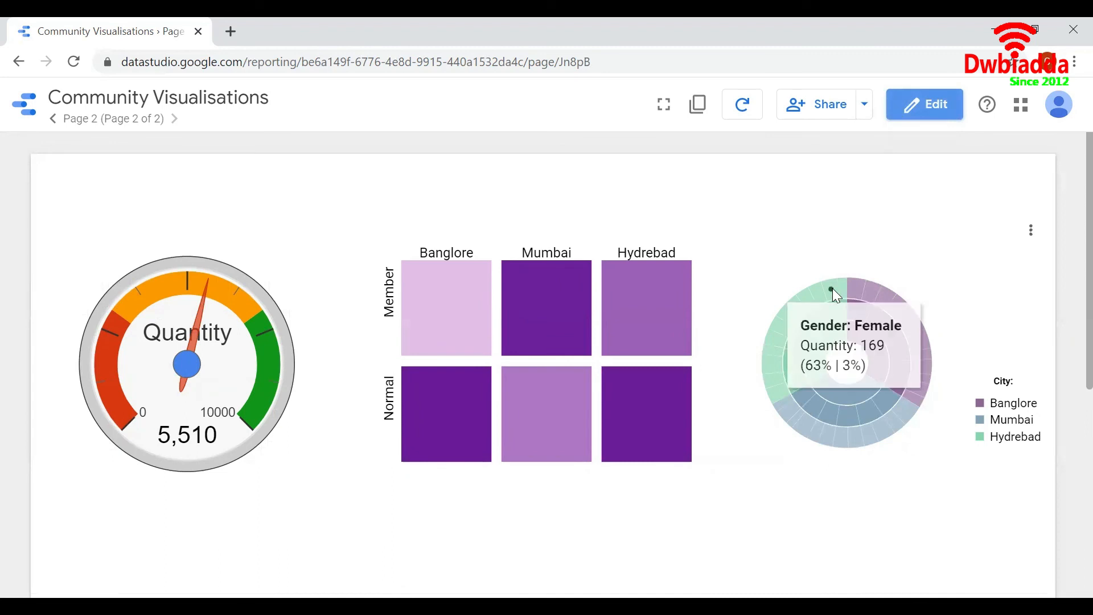